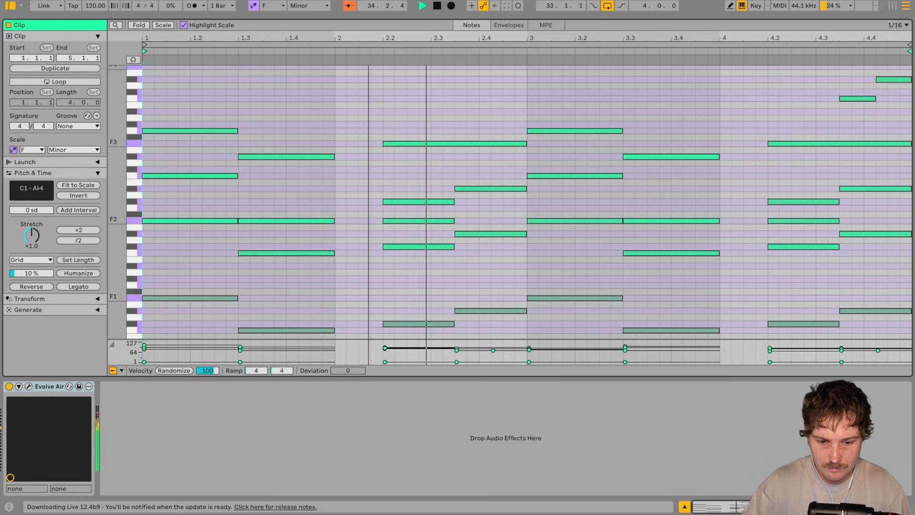
{"action": "scroll", "coordinate": [383, 116], "scroll_direction": "down", "scroll_amount": 1}
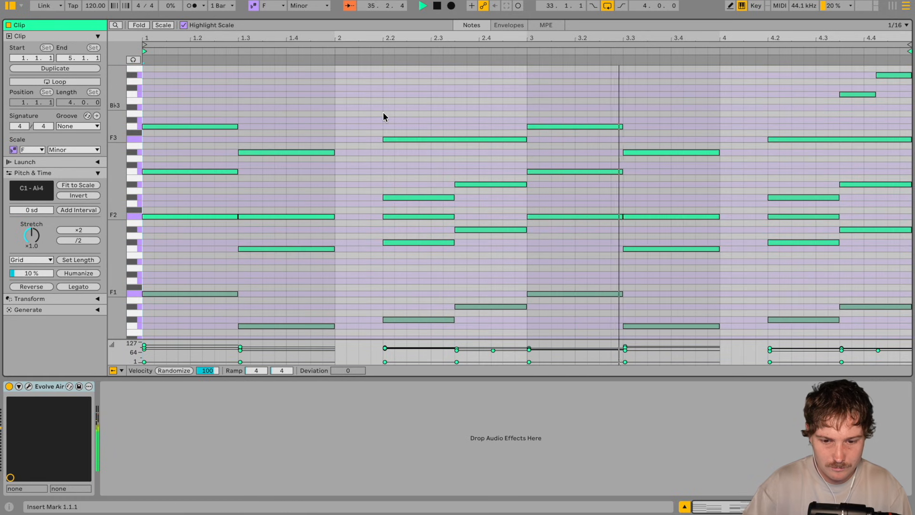
{"action": "scroll", "coordinate": [383, 117], "scroll_direction": "up", "scroll_amount": 4}
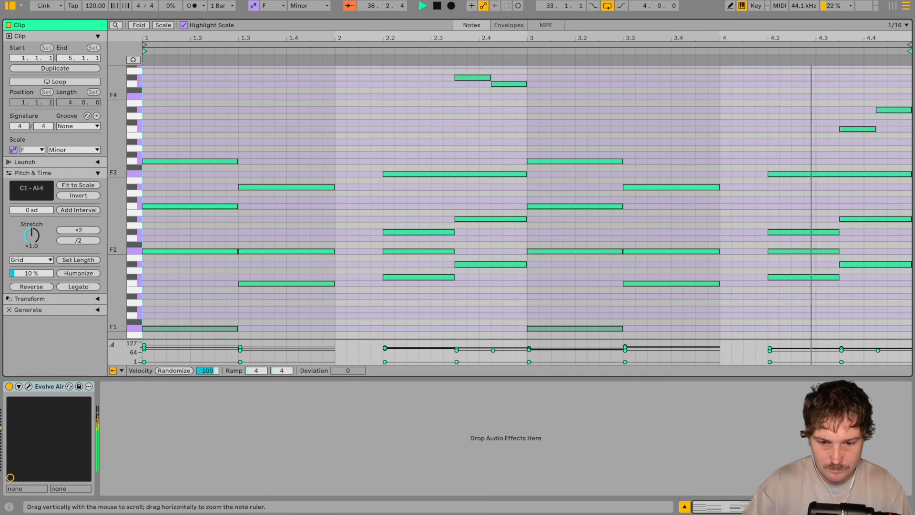
{"action": "scroll", "coordinate": [383, 201], "scroll_direction": "down", "scroll_amount": 2}
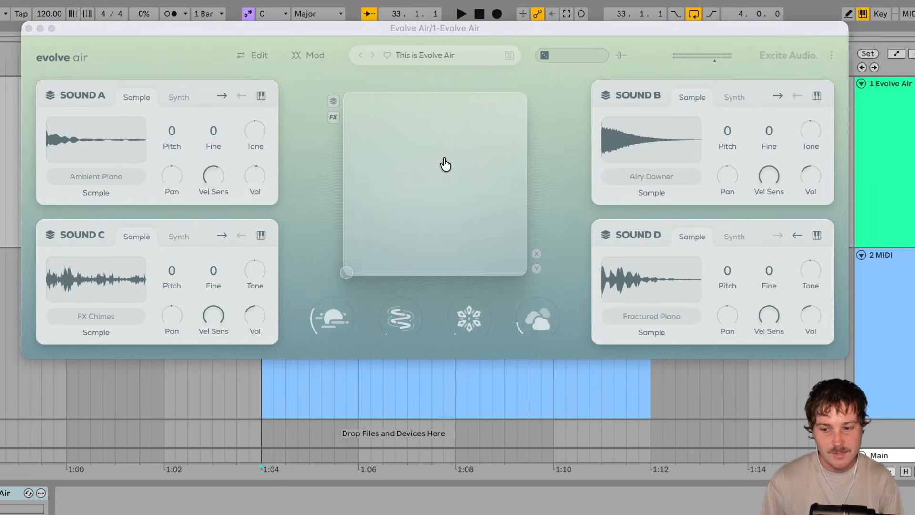
Step: Switch Sound B to its Synth engine and move the XY pad handle to the pad's upper-left area
{"action": "mouse_move", "coordinate": [445, 165]}
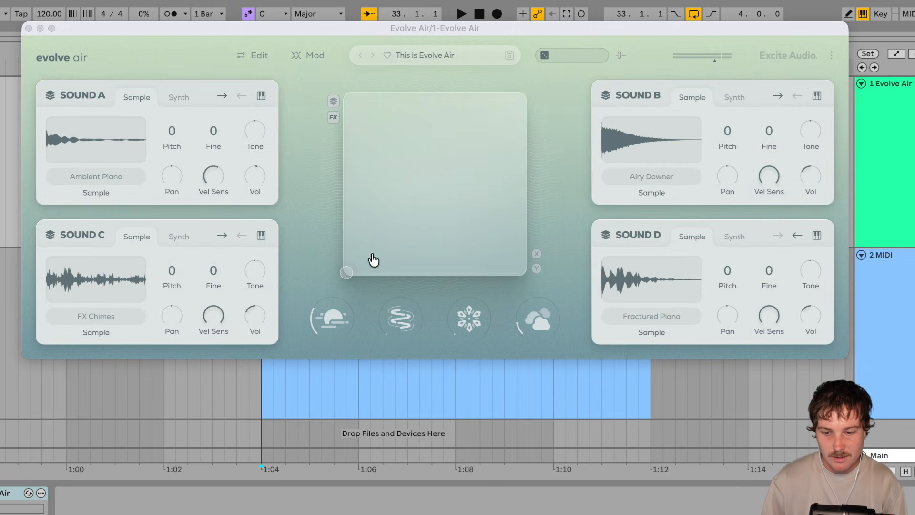
{"action": "left_click_drag", "start_coordinate": [349, 272], "coordinate": [469, 186]}
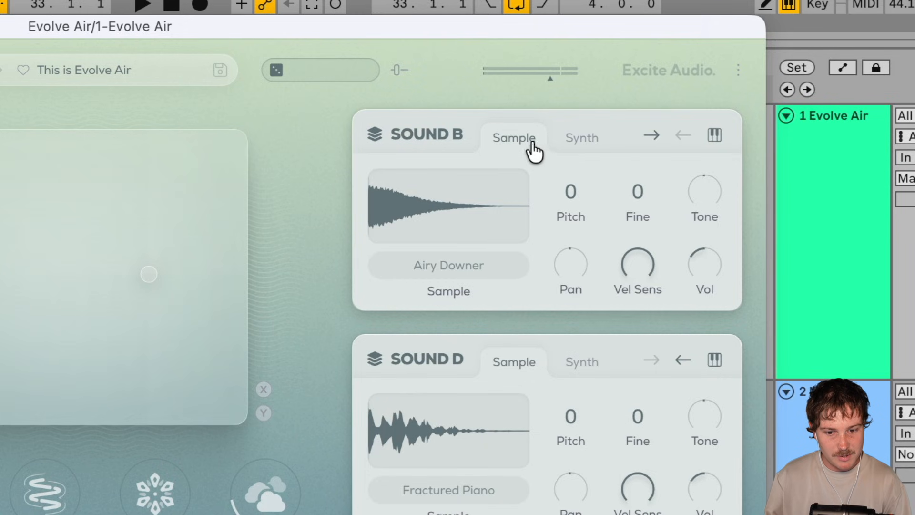
{"action": "left_click", "coordinate": [739, 103]}
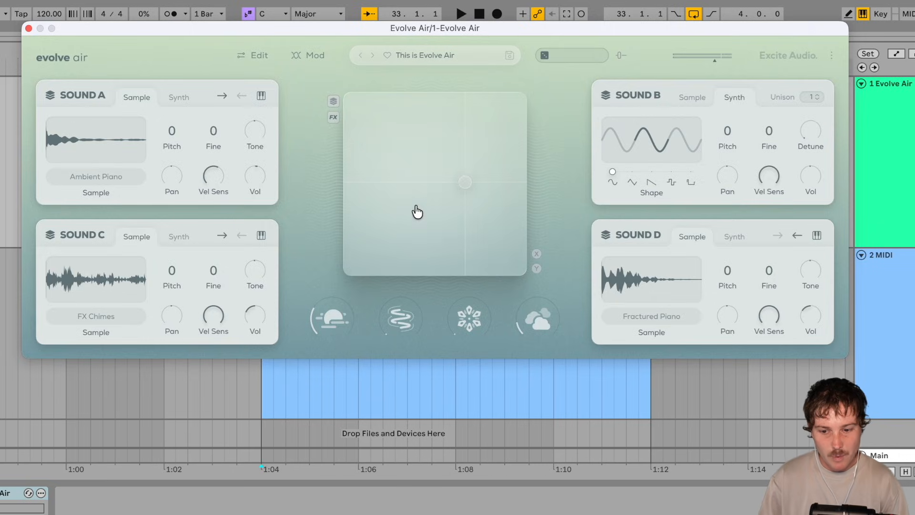
{"action": "left_click_drag", "start_coordinate": [45, 345], "coordinate": [26, 358]}
{"action": "left_click_drag", "start_coordinate": [389, 238], "coordinate": [359, 110]}
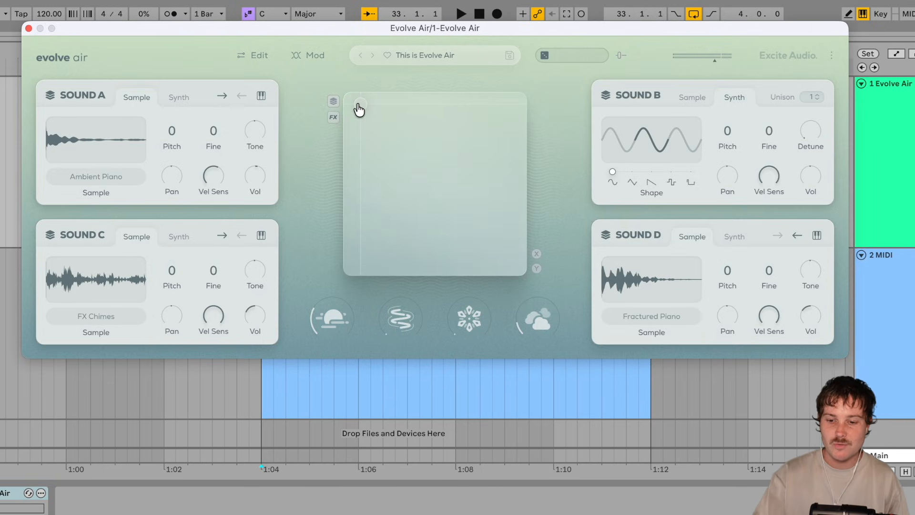
{"action": "left_click_drag", "start_coordinate": [359, 110], "coordinate": [391, 123]}
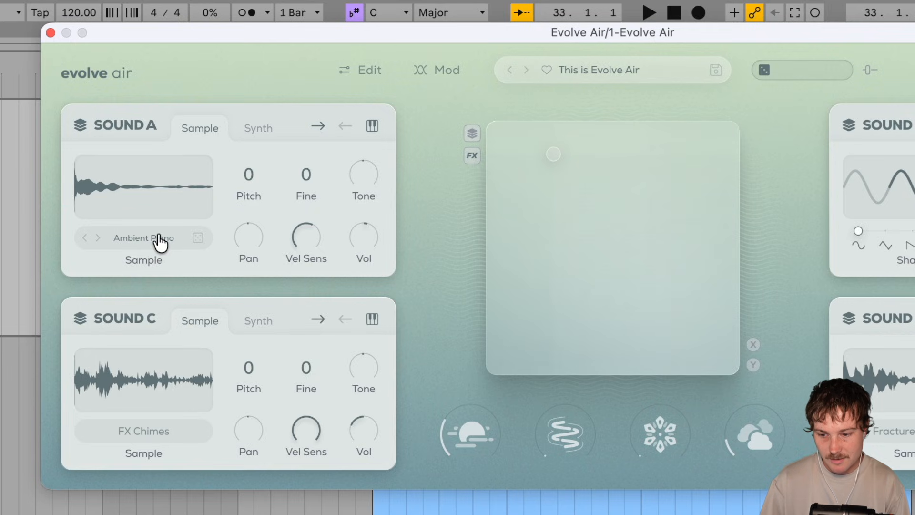
Step: Browse the Instruments samples available for Sound A and close the list, keeping Ambient Piano
{"action": "left_click", "coordinate": [105, 177]}
{"action": "scroll", "coordinate": [149, 213], "scroll_direction": "down", "scroll_amount": 1}
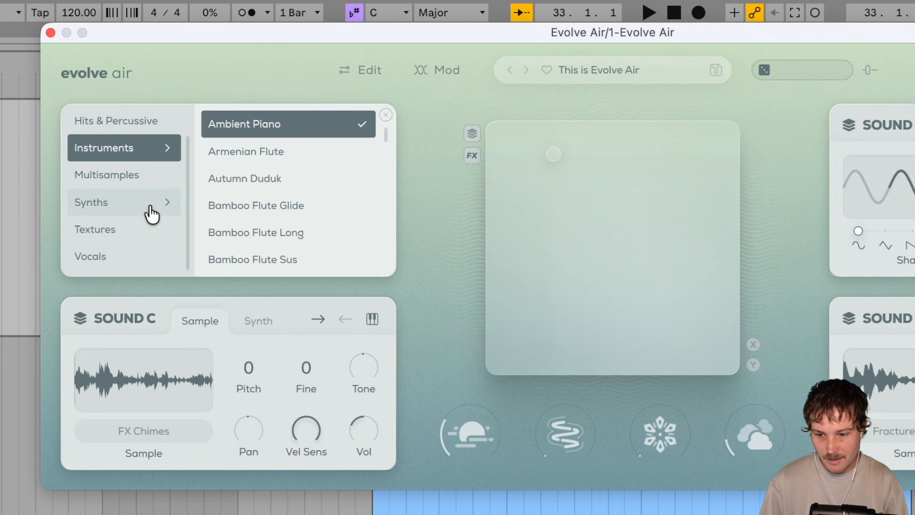
{"action": "scroll", "coordinate": [289, 151], "scroll_direction": "down", "scroll_amount": 15}
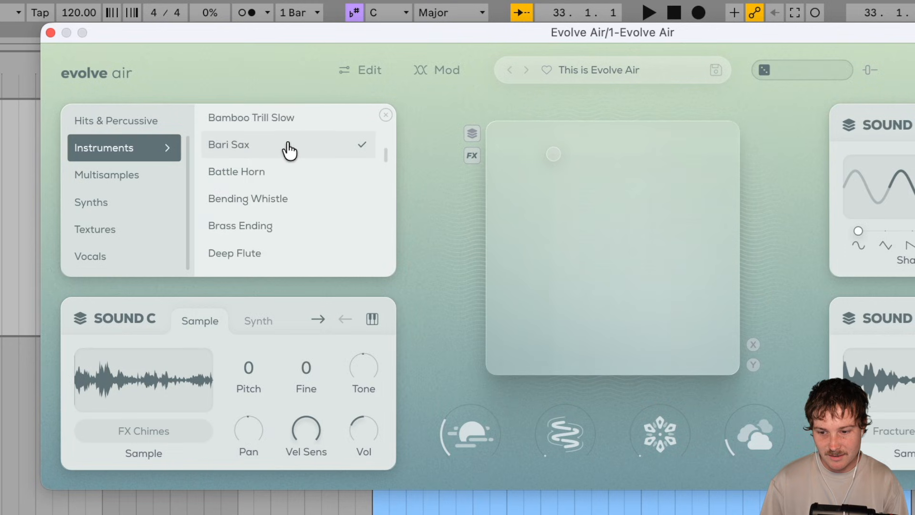
{"action": "scroll", "coordinate": [289, 152], "scroll_direction": "down", "scroll_amount": 20}
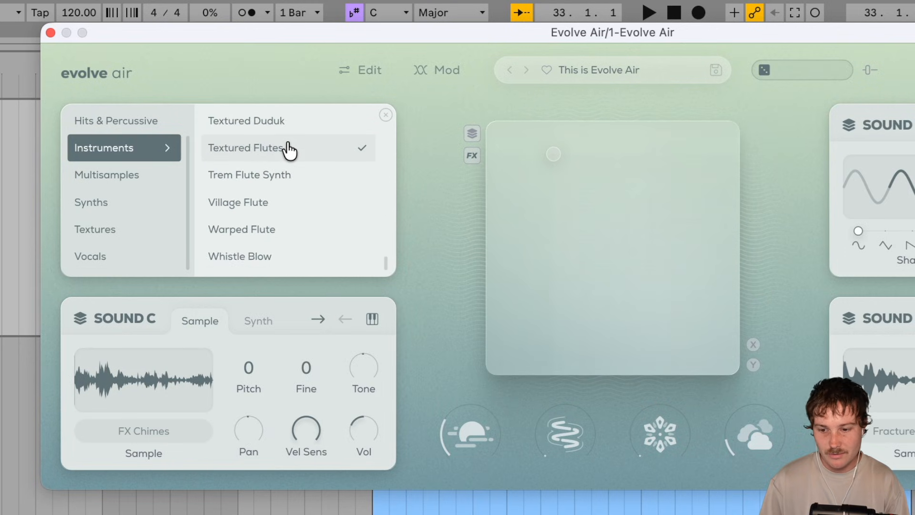
{"action": "scroll", "coordinate": [289, 151], "scroll_direction": "up", "scroll_amount": 20}
{"action": "left_click", "coordinate": [386, 116]}
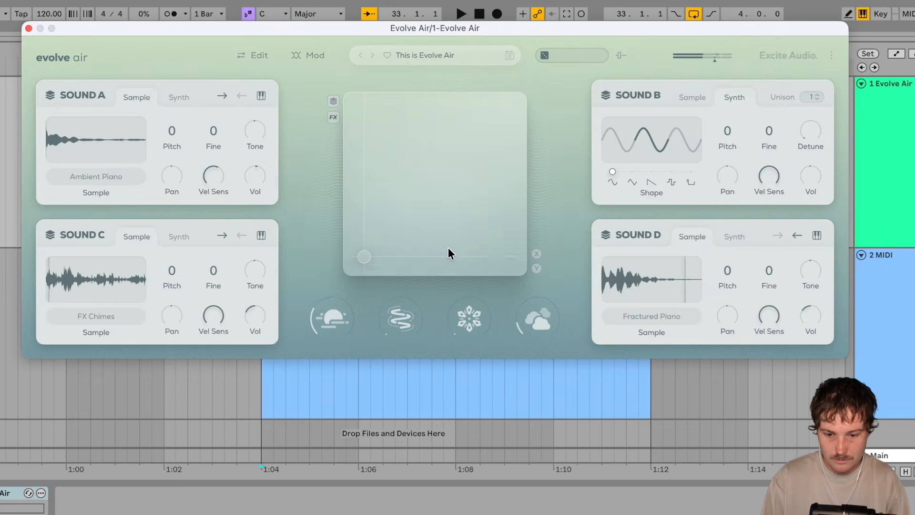
Step: Move the XY pad handle to the pad's upper-right area and expand the plugin's editing section
{"action": "left_click_drag", "start_coordinate": [503, 252], "coordinate": [505, 110]}
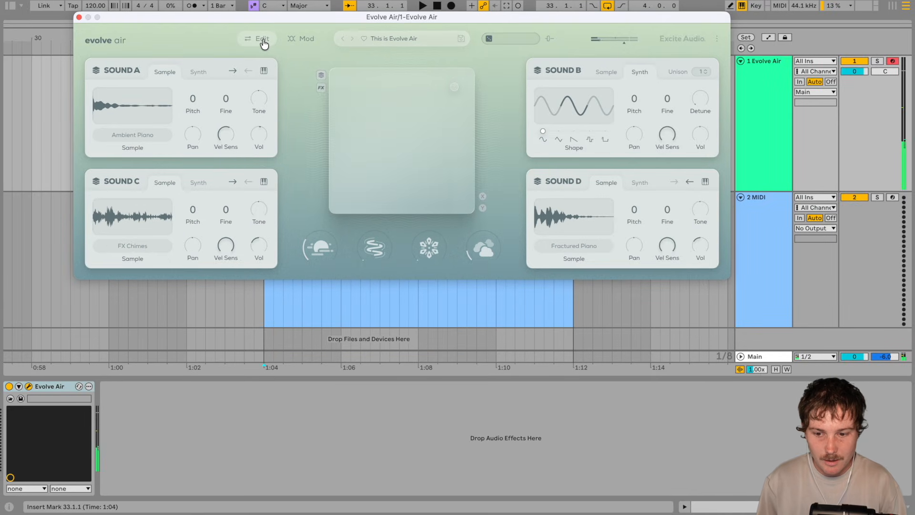
{"action": "left_click", "coordinate": [263, 39]}
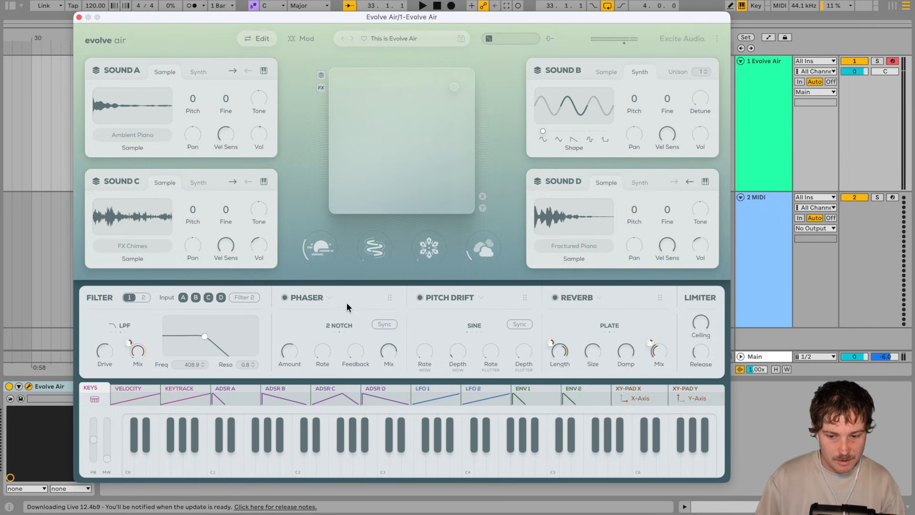
Step: View the effect types available for the Phaser slot and reorder Phaser and Pitch Drift in the effect chain
{"action": "left_click", "coordinate": [329, 298]}
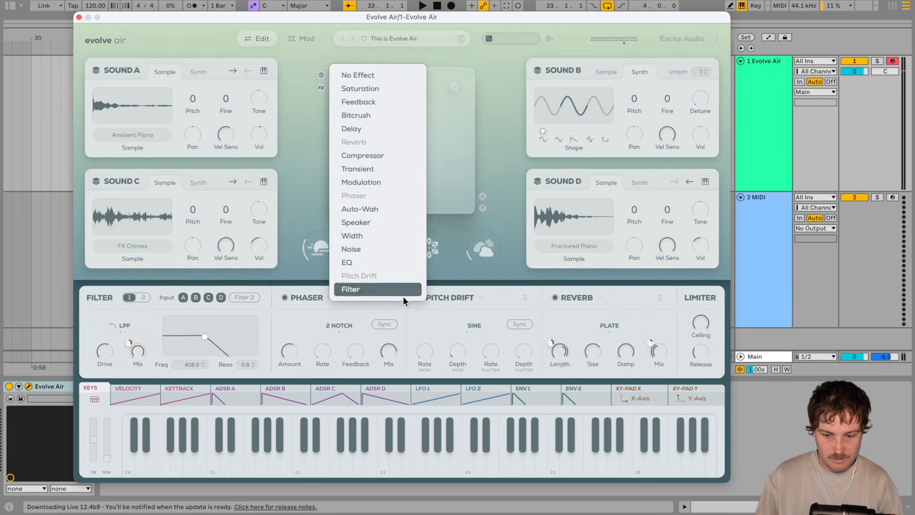
{"action": "left_click", "coordinate": [302, 313]}
{"action": "left_click_drag", "start_coordinate": [390, 297], "coordinate": [524, 298]}
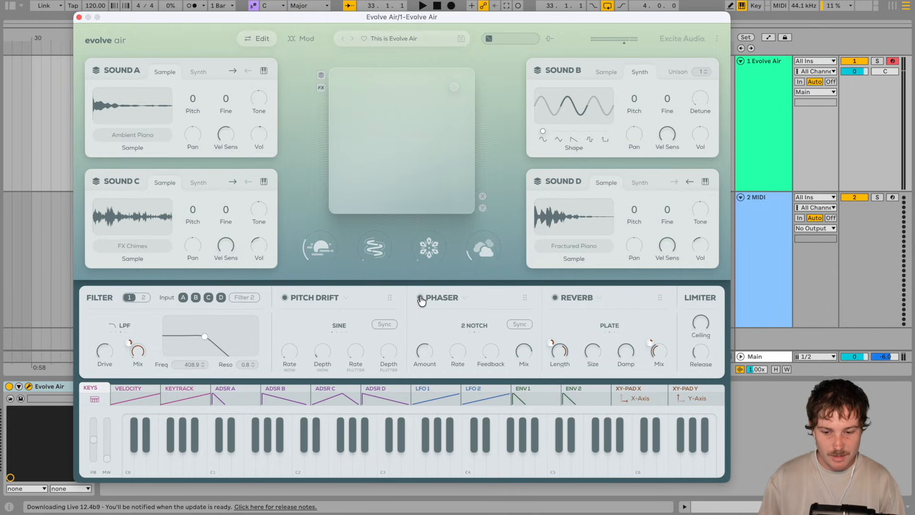
{"action": "left_click_drag", "start_coordinate": [391, 299], "coordinate": [520, 300]}
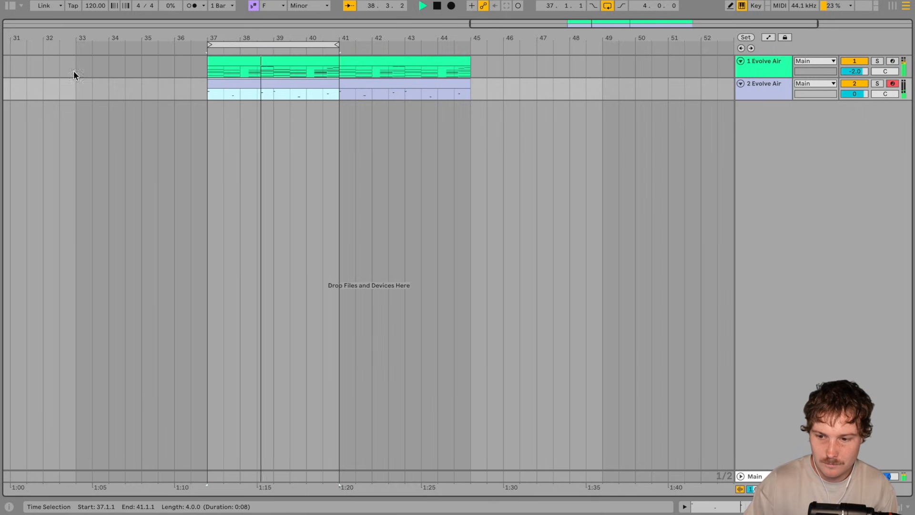
Step: Stop playback, raise the song tempo to 145 BPM and resume playback
{"action": "key", "text": "space"}
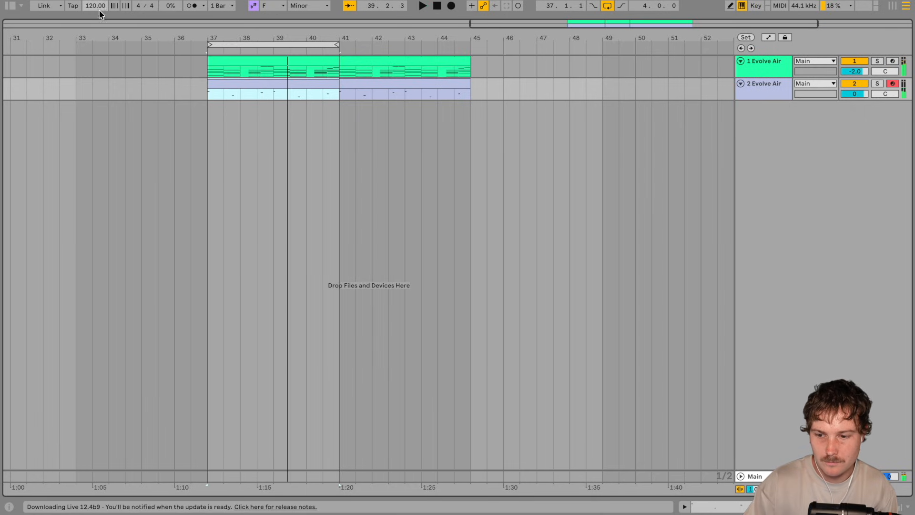
{"action": "left_click_drag", "start_coordinate": [90, 4], "coordinate": [101, 8]}
{"action": "key", "text": "space"}
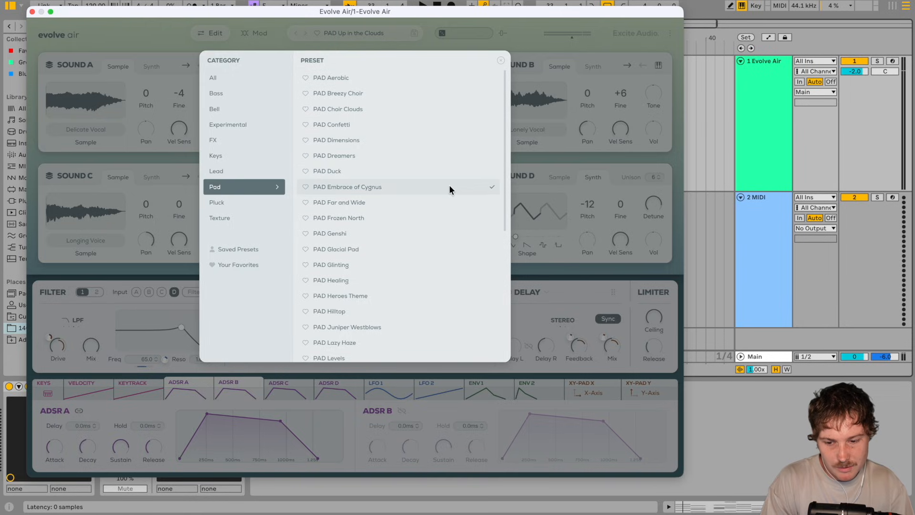
{"action": "scroll", "coordinate": [449, 189], "scroll_direction": "down", "scroll_amount": 3}
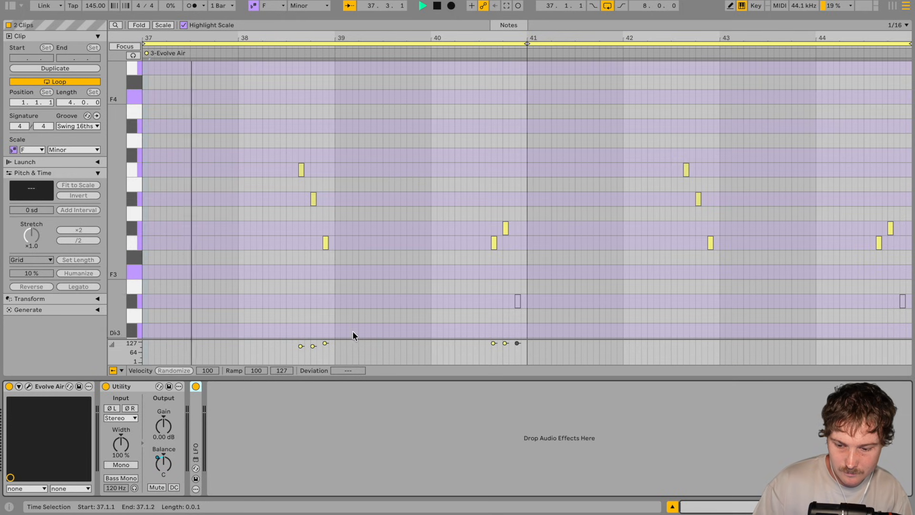
{"action": "left_click", "coordinate": [328, 360]}
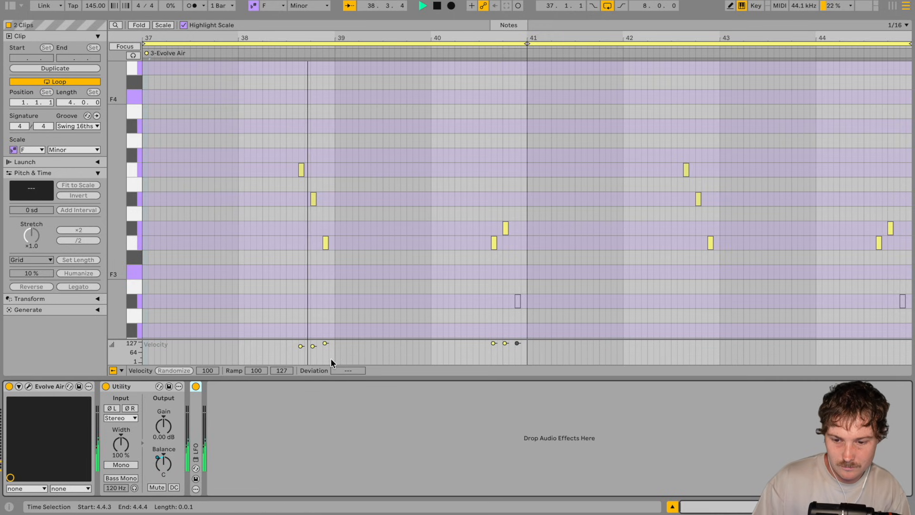
{"action": "scroll", "coordinate": [438, 305], "scroll_direction": "down", "scroll_amount": 1}
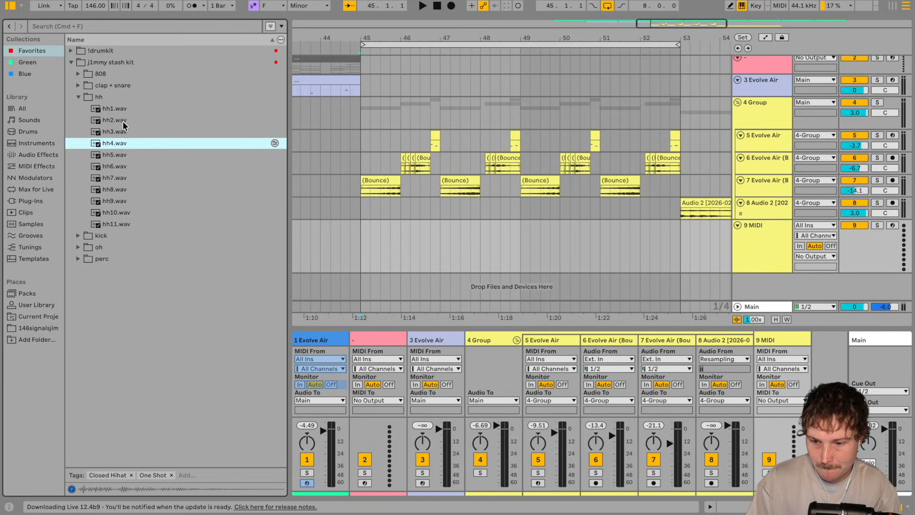
Step: Load the hh2.wav hi-hat sample onto the empty MIDI track 9
{"action": "left_click", "coordinate": [113, 121]}
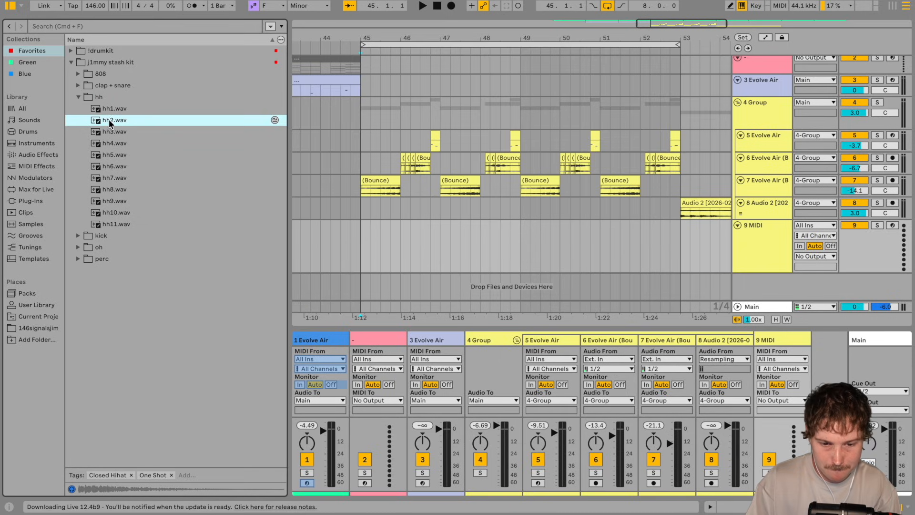
{"action": "double_click", "coordinate": [109, 122]}
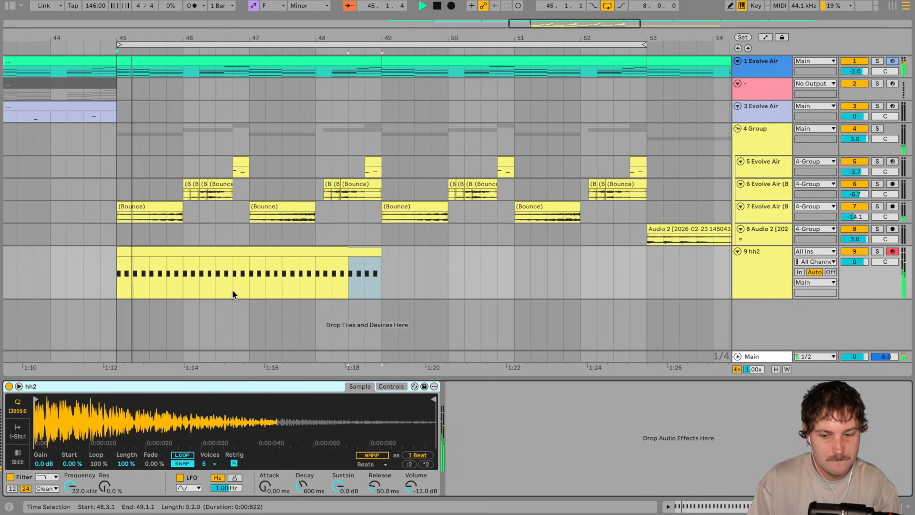
Step: Duplicate the four-bar hh2 hi-hat clip so the pattern also covers bars 49 to 53
{"action": "left_click", "coordinate": [345, 251]}
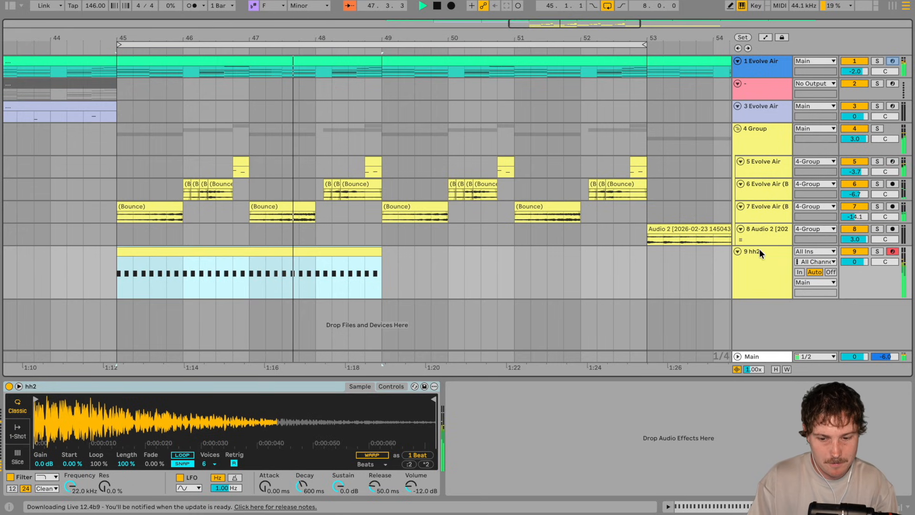
{"action": "key", "text": "ctrl+d"}
{"action": "key", "text": "Tab"}
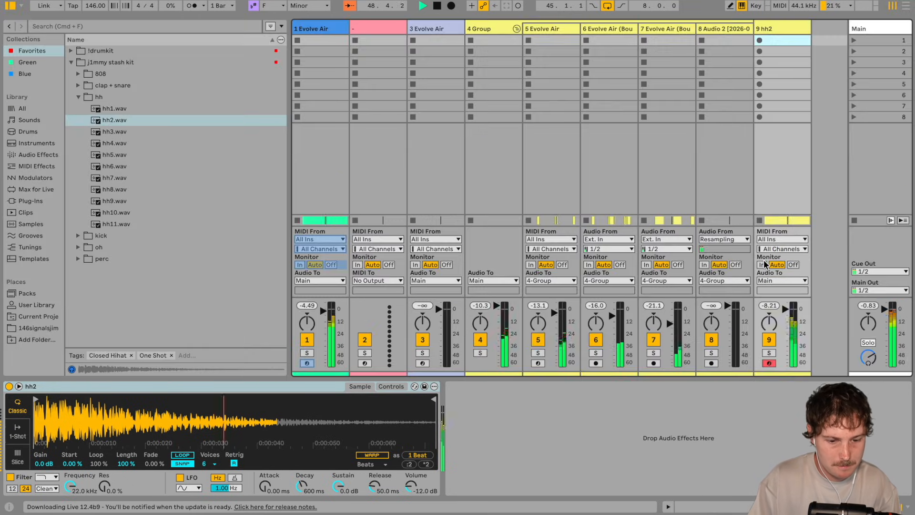
{"action": "key", "text": "Tab"}
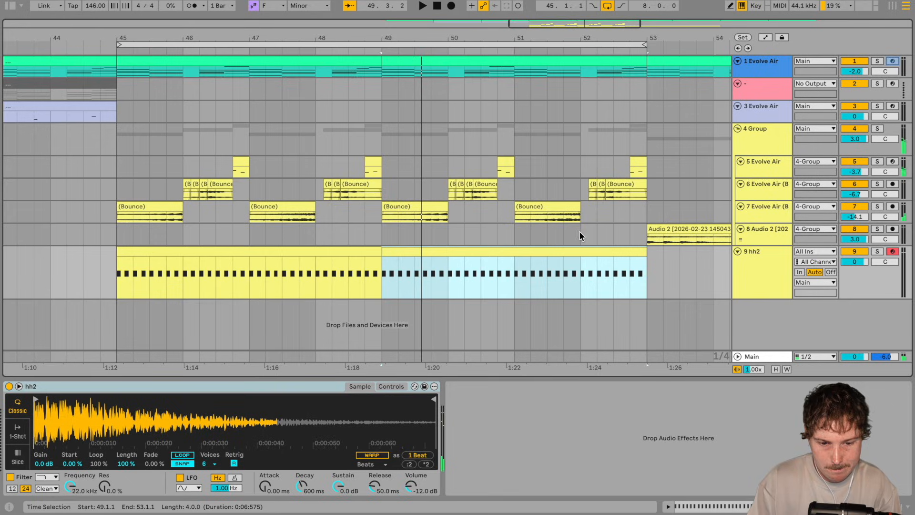
Step: Group all tracks from 1 Evolve Air through 8 Audio 2, leaving out the hh2 track
{"action": "left_click", "coordinate": [766, 233]}
{"action": "left_click", "coordinate": [768, 67], "text": "shift"}
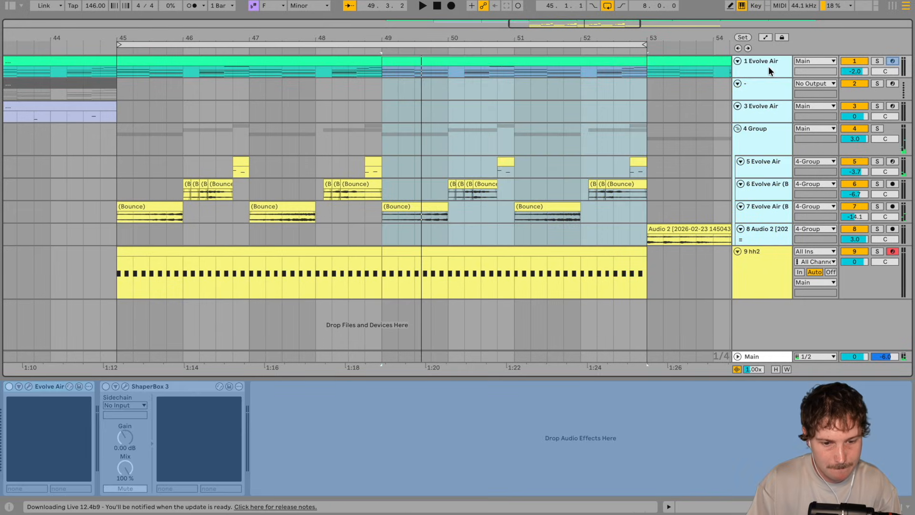
{"action": "key", "text": "ctrl+g"}
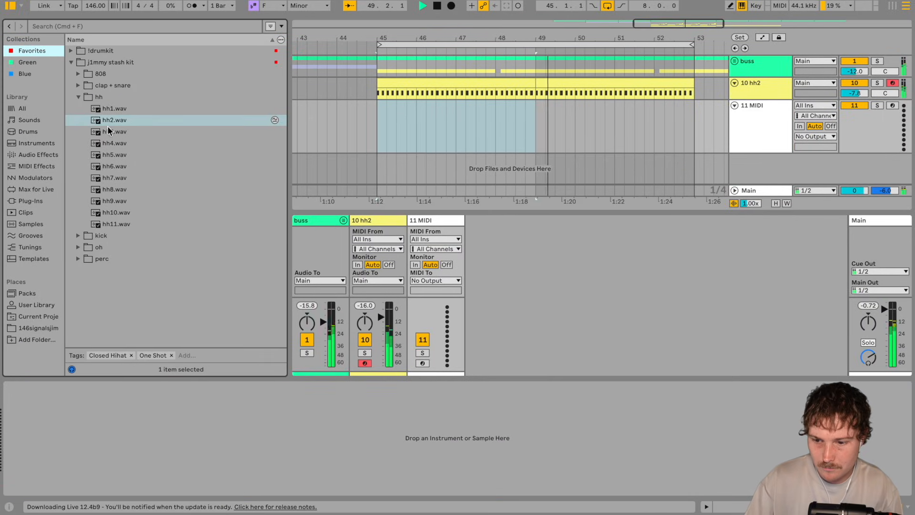
Step: Audition the clap samples from clap2.wav to clap8.wav in the clap + snare folder and select clap6.wav
{"action": "left_click", "coordinate": [110, 85]}
{"action": "left_click", "coordinate": [117, 109]}
{"action": "left_click", "coordinate": [124, 120]}
{"action": "left_click", "coordinate": [126, 132]}
{"action": "left_click", "coordinate": [125, 143]}
{"action": "left_click", "coordinate": [123, 155]}
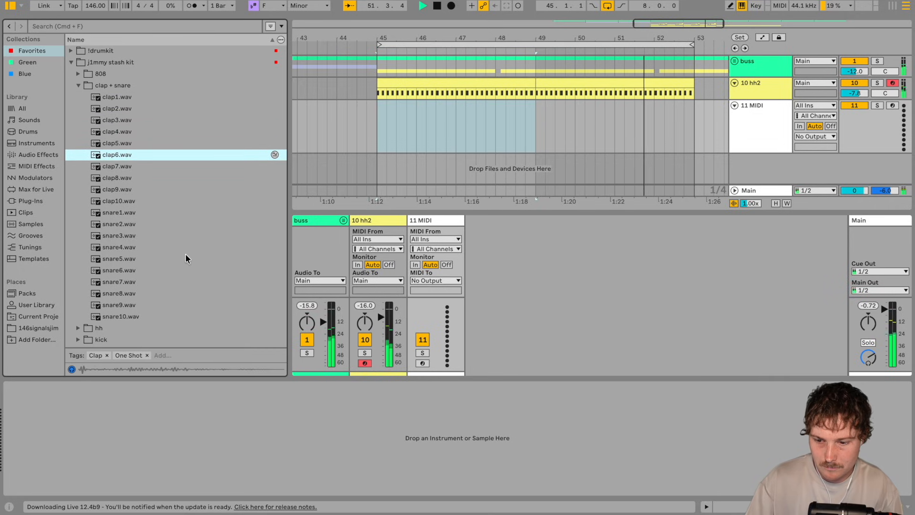
{"action": "left_click", "coordinate": [125, 166]}
{"action": "left_click", "coordinate": [118, 178]}
{"action": "left_click", "coordinate": [120, 155]}
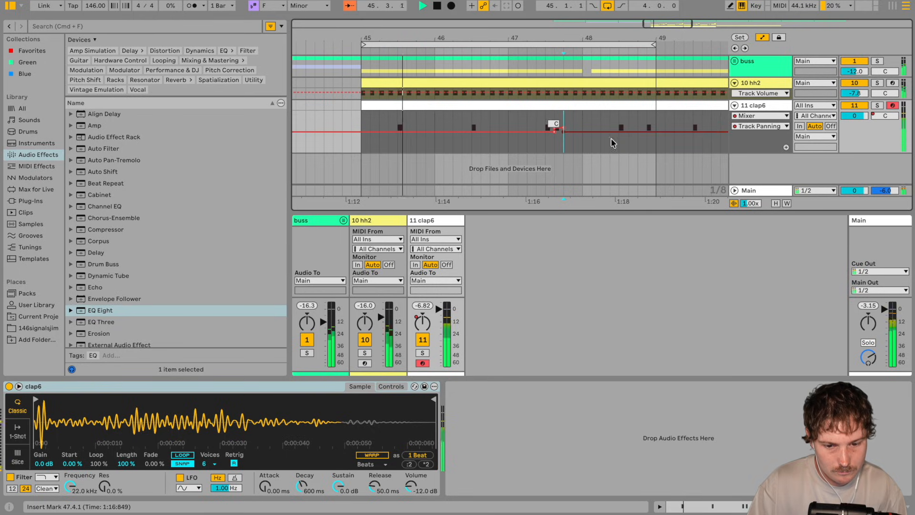
Step: Duplicate the clap6 pattern from bar 45 to bar 49 together with its track panning automation
{"action": "left_click", "coordinate": [564, 127]}
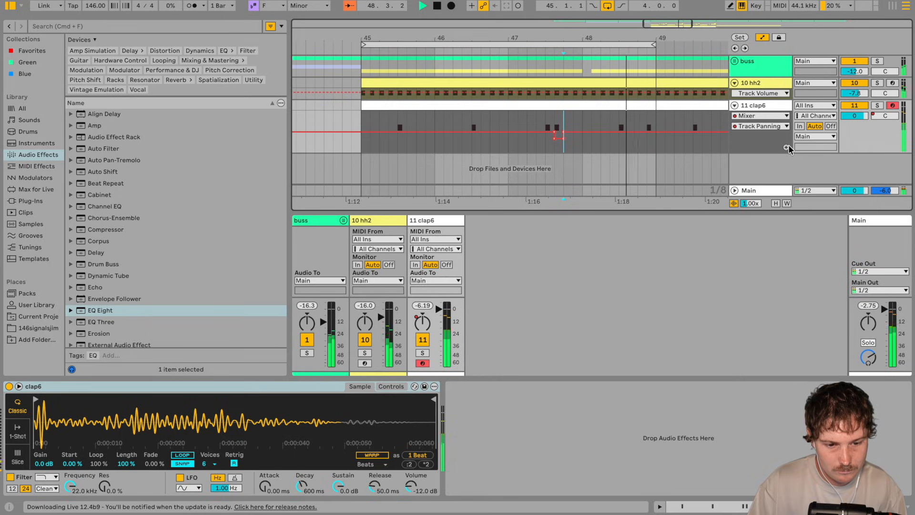
{"action": "left_click", "coordinate": [601, 115]}
{"action": "left_click", "coordinate": [602, 106]}
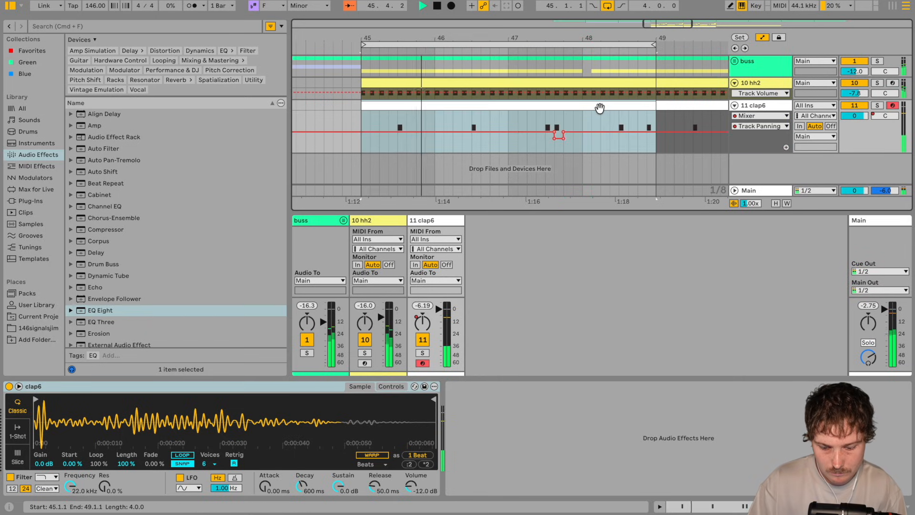
{"action": "key", "text": "super+d"}
{"action": "left_click", "coordinate": [474, 108]}
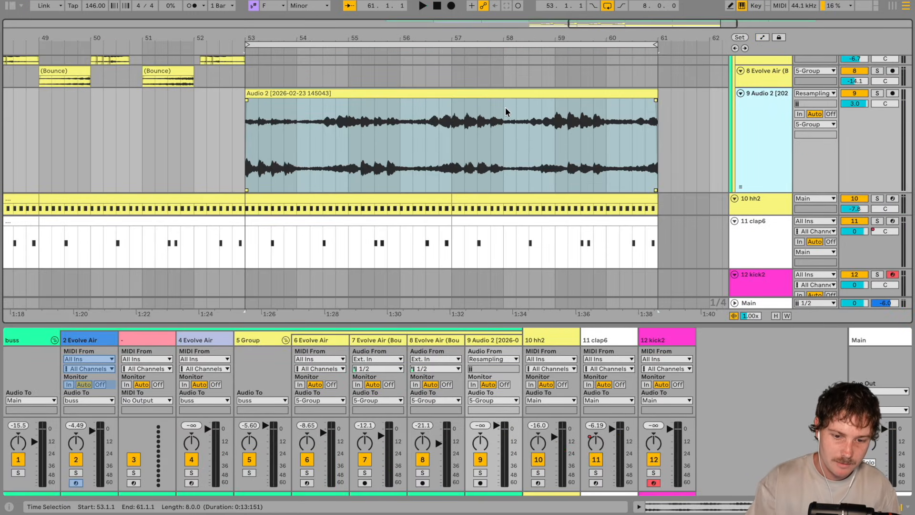
{"action": "scroll", "coordinate": [506, 112], "scroll_direction": "down", "scroll_amount": 2}
{"action": "scroll", "coordinate": [506, 113], "scroll_direction": "right", "scroll_amount": 2}
{"action": "scroll", "coordinate": [506, 113], "scroll_direction": "up", "scroll_amount": 2}
{"action": "scroll", "coordinate": [473, 129], "scroll_direction": "left", "scroll_amount": 2}
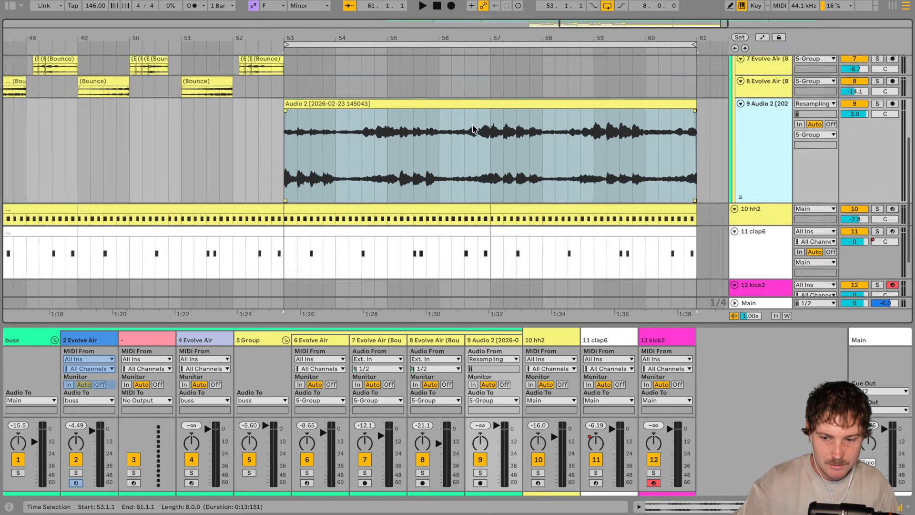
Step: Play the arrangement from bar 53 to hear the hi-hat and clap patterns against the Audio 2 clip
{"action": "scroll", "coordinate": [473, 129], "scroll_direction": "left", "scroll_amount": 2}
{"action": "scroll", "coordinate": [473, 129], "scroll_direction": "up", "scroll_amount": 2}
{"action": "scroll", "coordinate": [473, 128], "scroll_direction": "right", "scroll_amount": 2}
{"action": "scroll", "coordinate": [473, 128], "scroll_direction": "down", "scroll_amount": 1}
{"action": "key", "text": "space"}
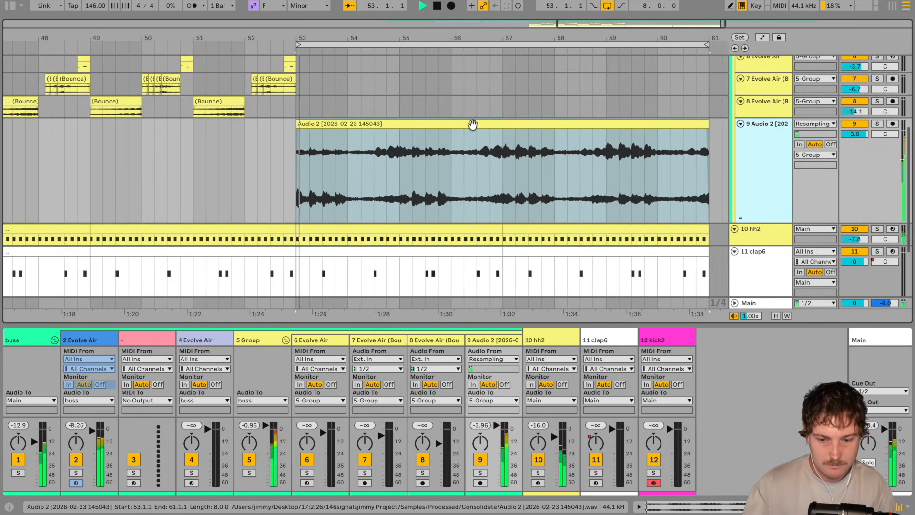
{"action": "left_click", "coordinate": [473, 125]}
{"action": "scroll", "coordinate": [477, 136], "scroll_direction": "down", "scroll_amount": 1}
{"action": "scroll", "coordinate": [477, 136], "scroll_direction": "right", "scroll_amount": 2}
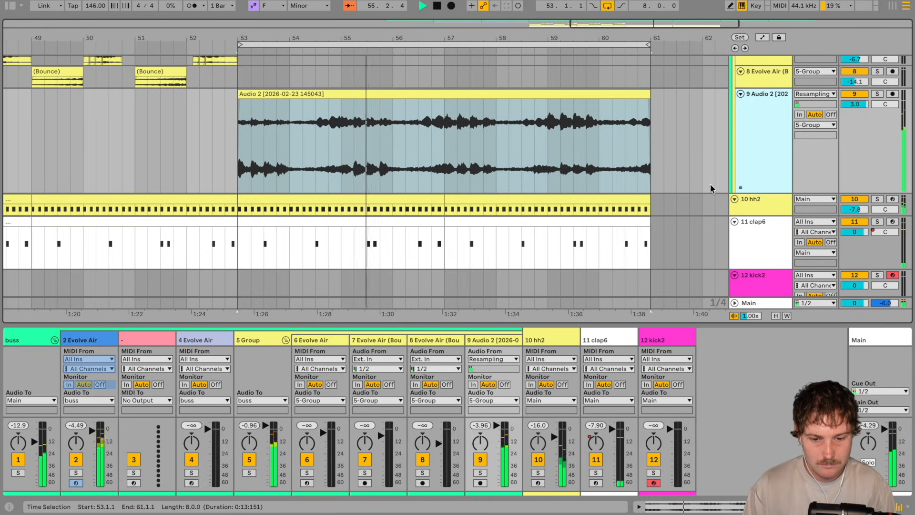
Step: Create a kick pattern on the kick2 track from bar 53 to 61 and set the track volume to -6.3 dB
{"action": "scroll", "coordinate": [711, 188], "scroll_direction": "down", "scroll_amount": 2}
{"action": "scroll", "coordinate": [711, 188], "scroll_direction": "left", "scroll_amount": 1}
{"action": "left_click", "coordinate": [253, 242]}
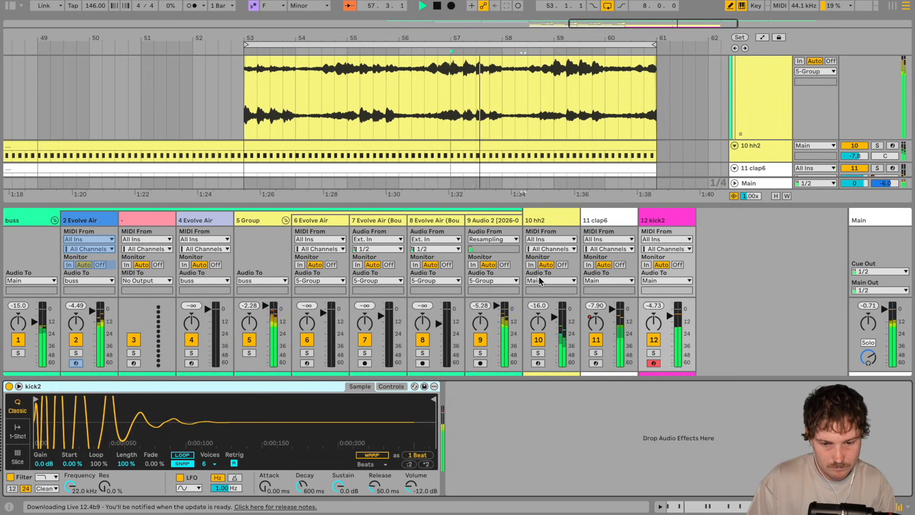
{"action": "scroll", "coordinate": [549, 138], "scroll_direction": "down", "scroll_amount": 5}
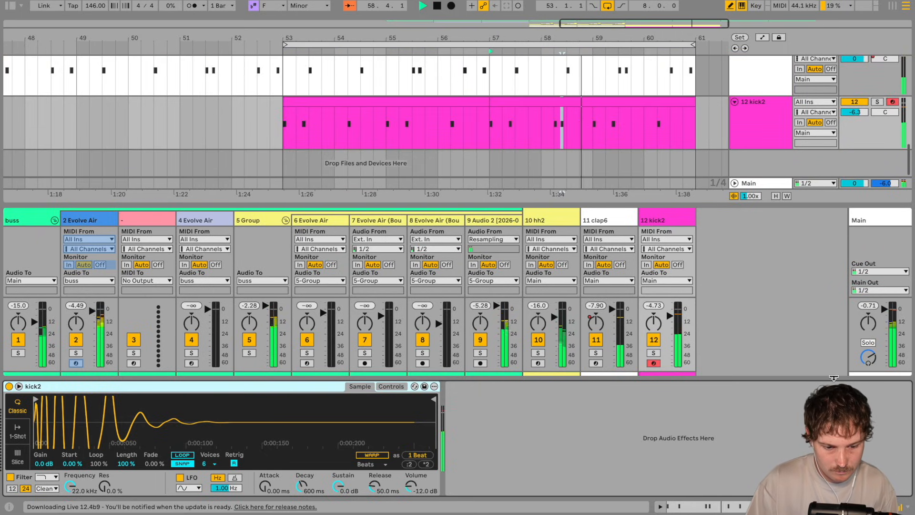
{"action": "key", "text": "super+alt+l"}
{"action": "left_click", "coordinate": [486, 223]}
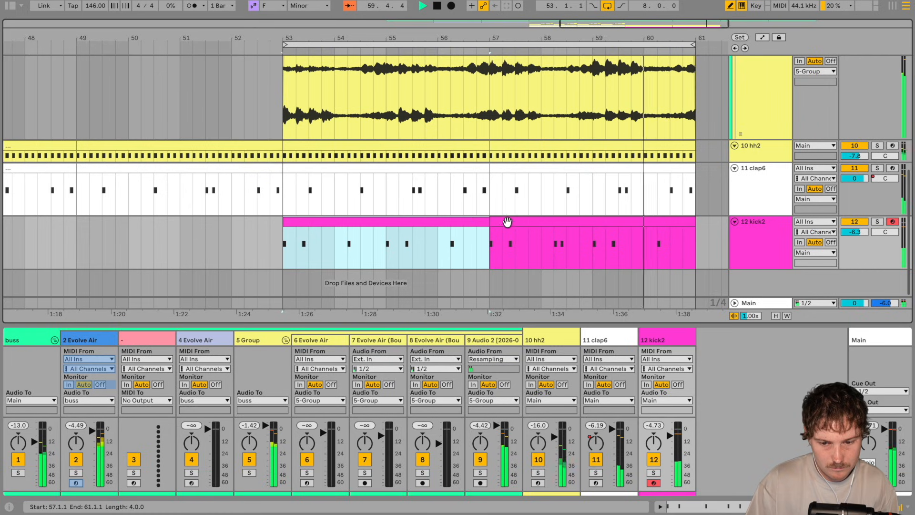
{"action": "left_click", "coordinate": [517, 222], "text": "shift"}
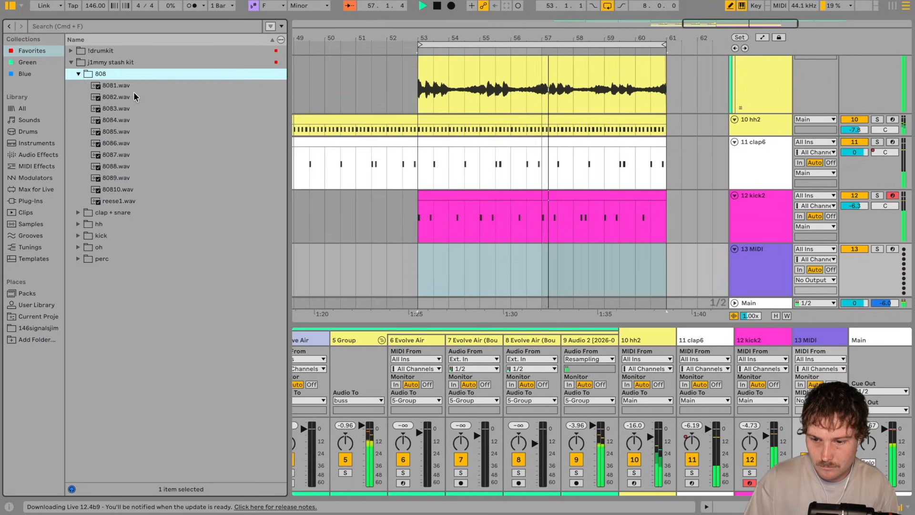
Step: Audition 8082.wav and 8083.wav from the 808 folder and load 8083.wav onto the new MIDI track
{"action": "left_click", "coordinate": [135, 102]}
{"action": "left_click", "coordinate": [275, 490]}
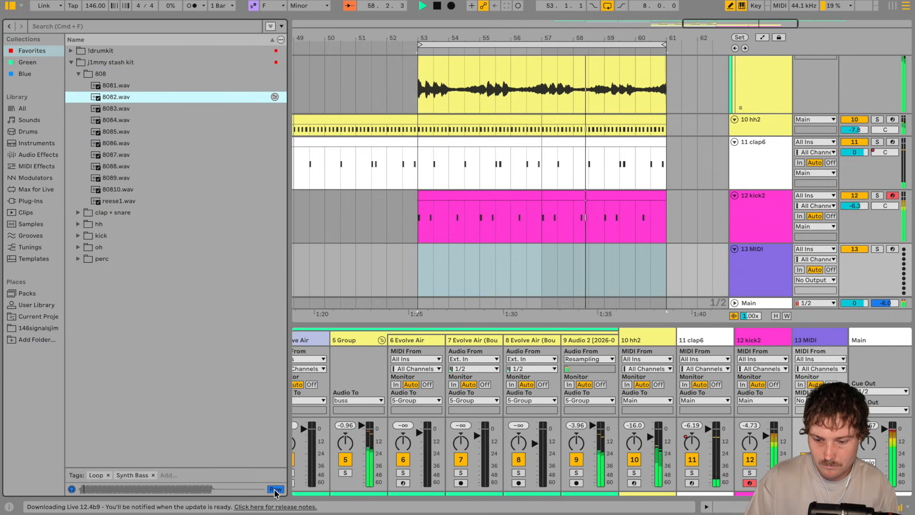
{"action": "left_click", "coordinate": [124, 109]}
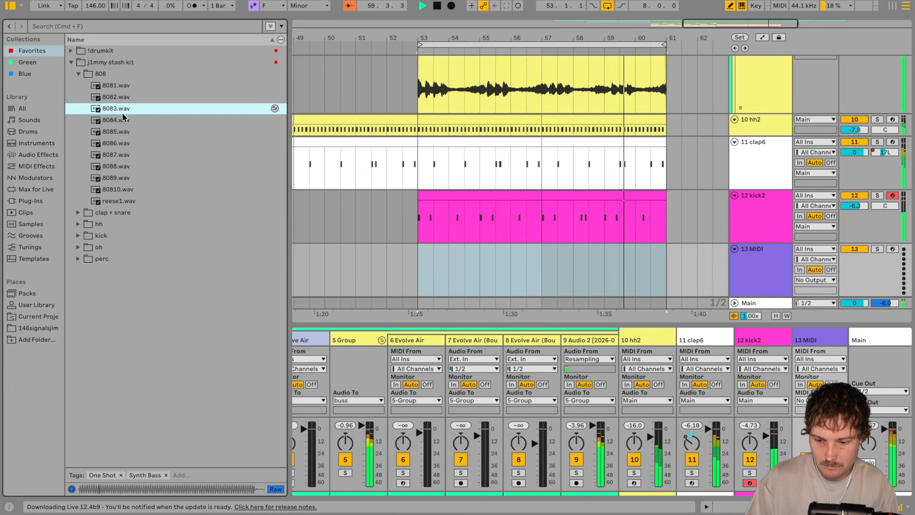
{"action": "double_click", "coordinate": [124, 111]}
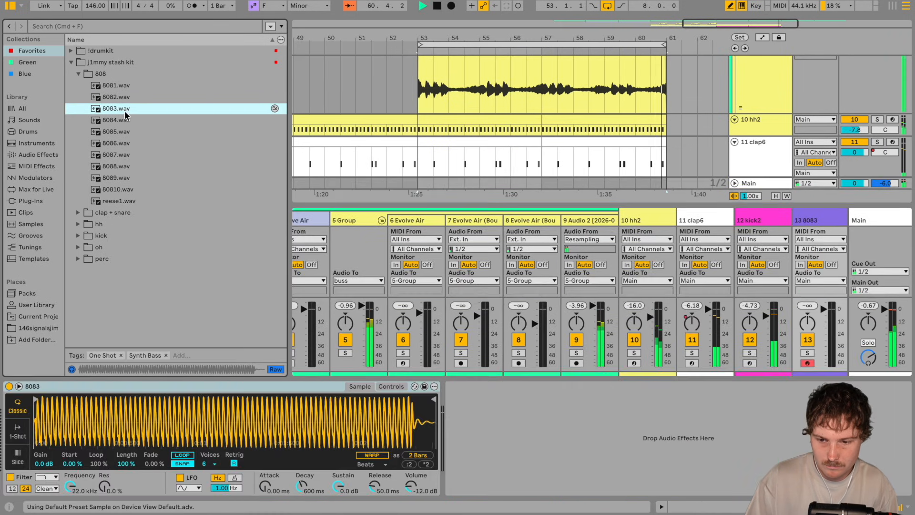
{"action": "left_click", "coordinate": [8, 7]}
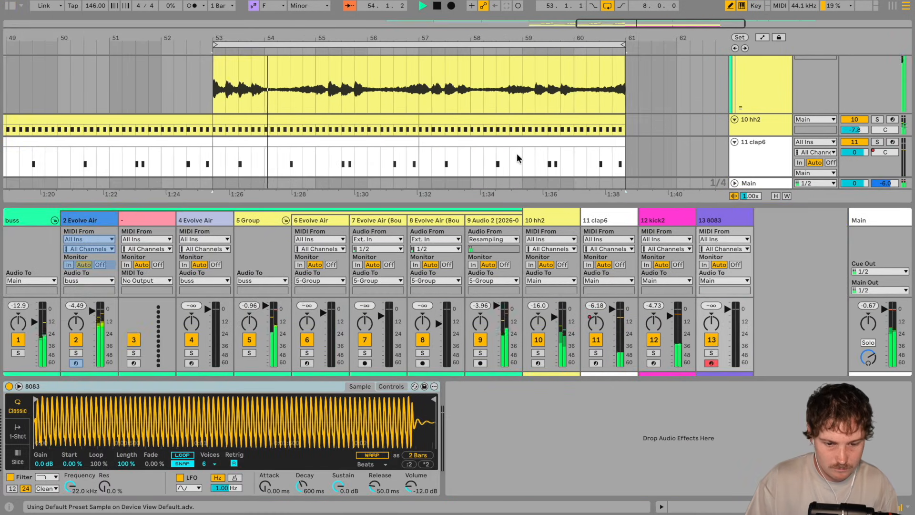
Step: Copy the bass-line notes between C2 and F2 from the four-bar chord clip at bars 41 to 45
{"action": "scroll", "coordinate": [517, 159], "scroll_direction": "down", "scroll_amount": 5}
{"action": "key", "text": "super+alt+l"}
{"action": "double_click", "coordinate": [508, 259]}
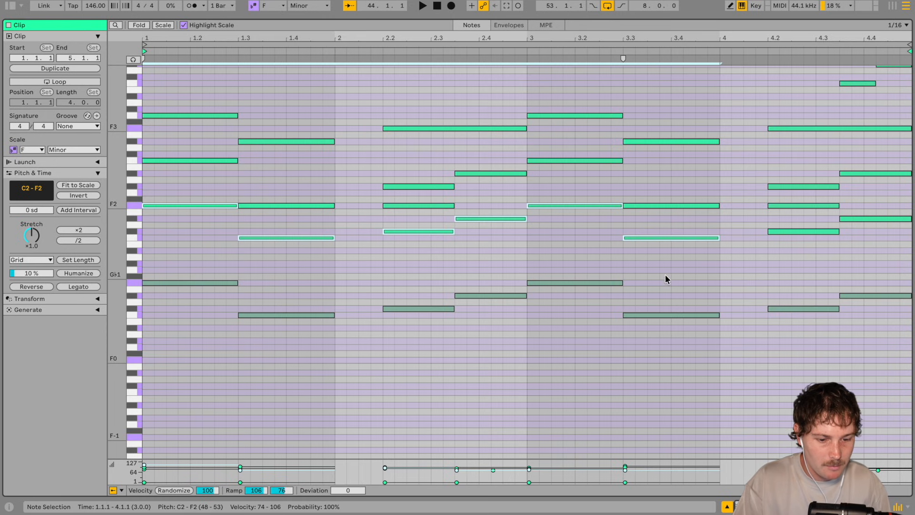
{"action": "left_click", "coordinate": [872, 218], "text": "shift"}
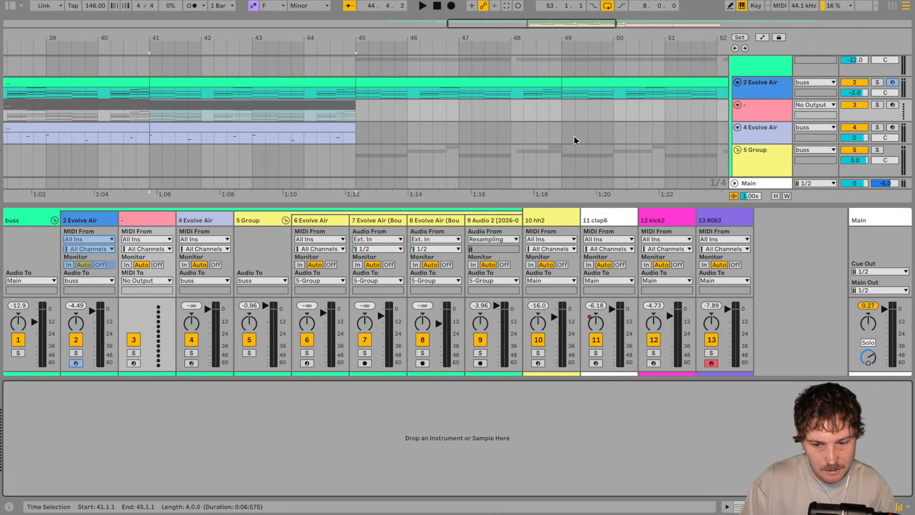
{"action": "scroll", "coordinate": [574, 136], "scroll_direction": "down", "scroll_amount": 5}
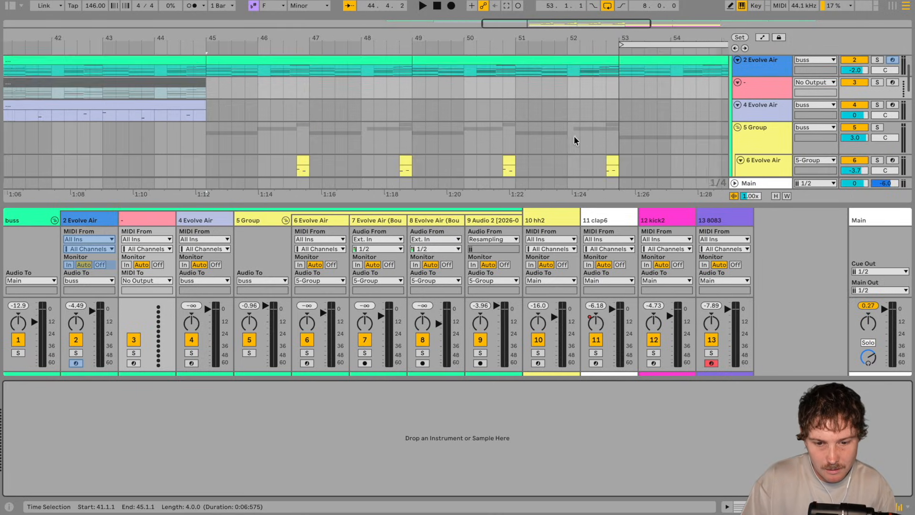
Step: Insert an empty MIDI clip on the 8083 track from bar 53 to 61
{"action": "scroll", "coordinate": [574, 135], "scroll_direction": "right", "scroll_amount": 5}
{"action": "scroll", "coordinate": [574, 136], "scroll_direction": "right", "scroll_amount": 2}
{"action": "scroll", "coordinate": [574, 136], "scroll_direction": "up", "scroll_amount": 1}
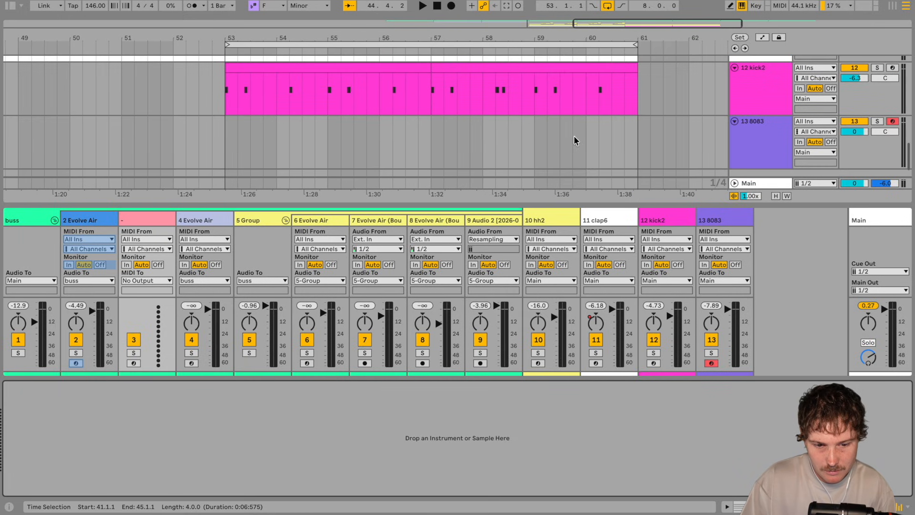
{"action": "left_click", "coordinate": [226, 139]}
{"action": "left_click", "coordinate": [634, 145], "text": "shift"}
{"action": "right_click", "coordinate": [634, 144]}
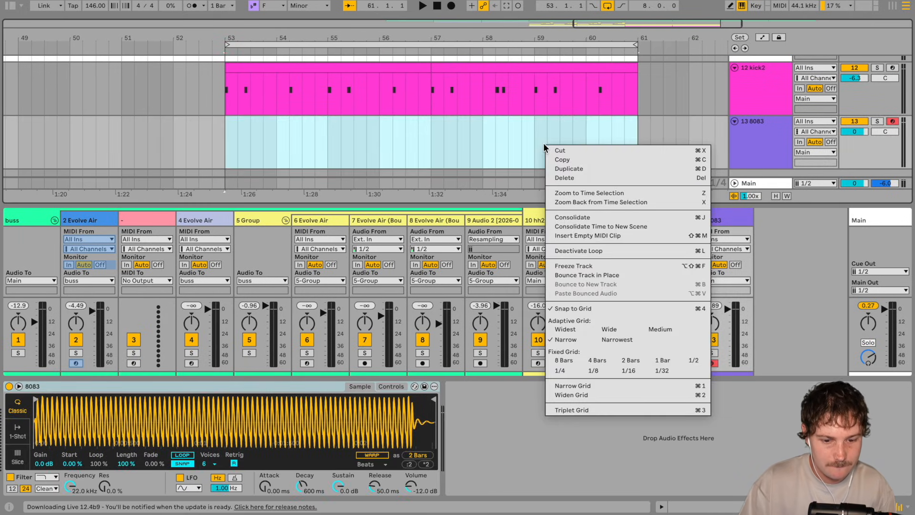
{"action": "left_click", "coordinate": [601, 235]}
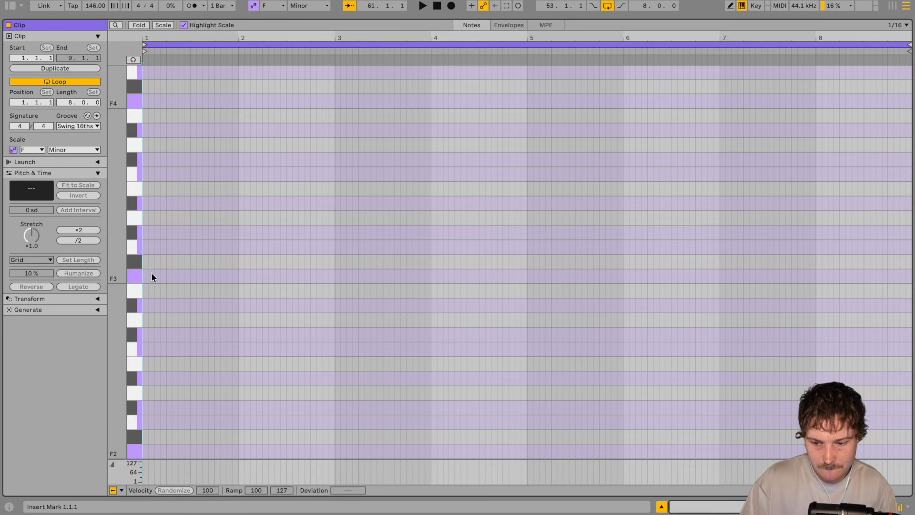
Step: Paste the bass notes at the start of the 8083 clip, shorten the clip to four bars and transpose the notes up one octave
{"action": "key", "text": "ctrl+v"}
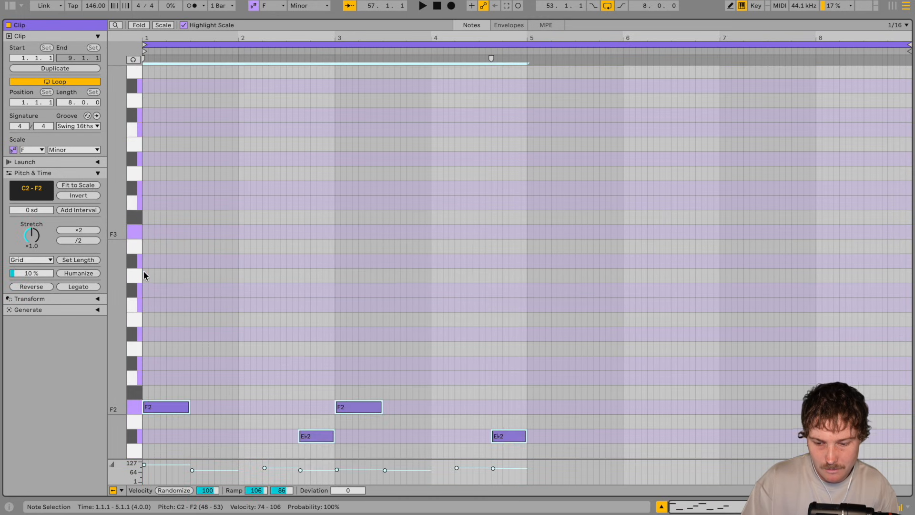
{"action": "scroll", "coordinate": [405, 296], "scroll_direction": "down", "scroll_amount": 5}
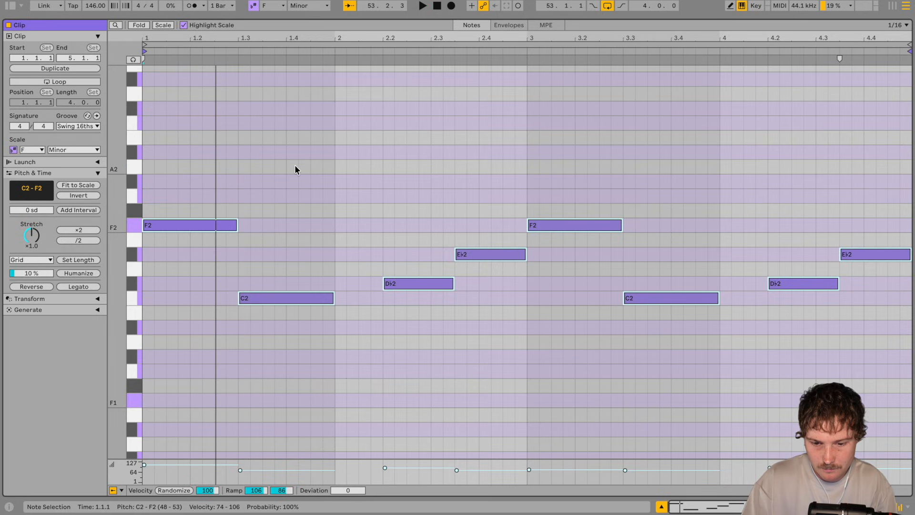
{"action": "key", "text": "shift+Up"}
{"action": "key", "text": "space"}
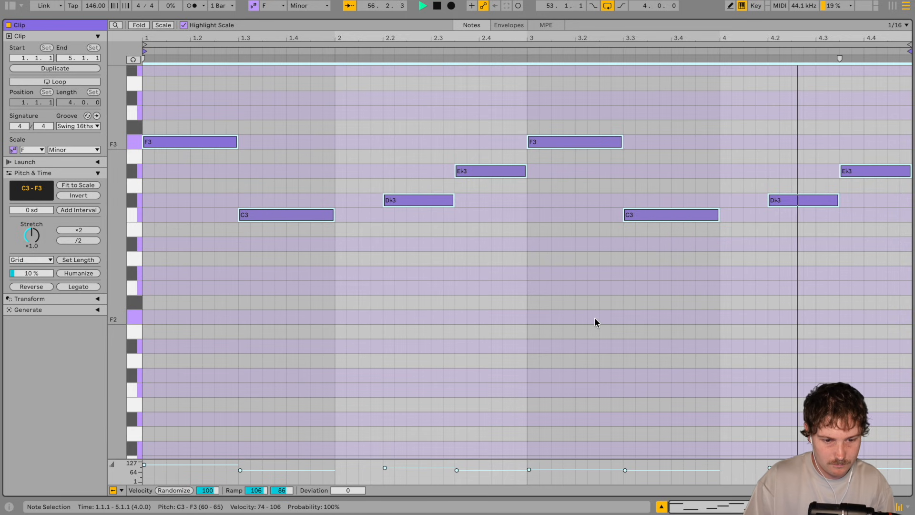
Step: Review the 8083 bass pattern against the kick pattern and listen to its notes from bar 53
{"action": "key", "text": "shift+Tab"}
{"action": "scroll", "coordinate": [451, 126], "scroll_direction": "down", "scroll_amount": 5}
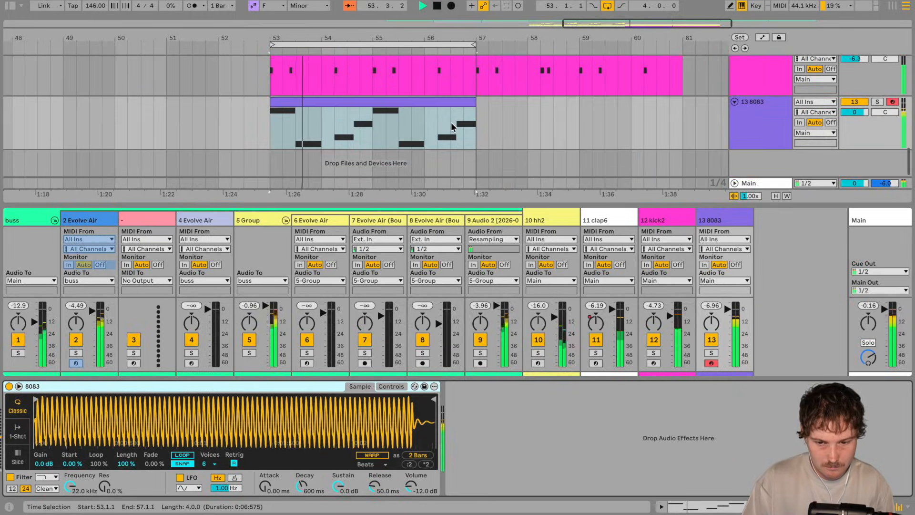
{"action": "left_click", "coordinate": [413, 99]}
{"action": "key", "text": "shift+Tab"}
{"action": "key", "text": "space"}
{"action": "scroll", "coordinate": [288, 266], "scroll_direction": "up", "scroll_amount": 3}
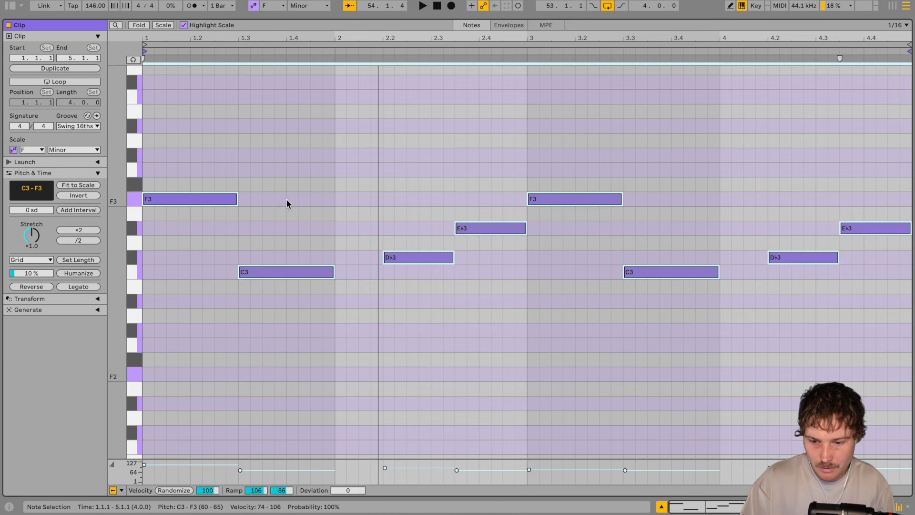
{"action": "left_click", "coordinate": [144, 150]}
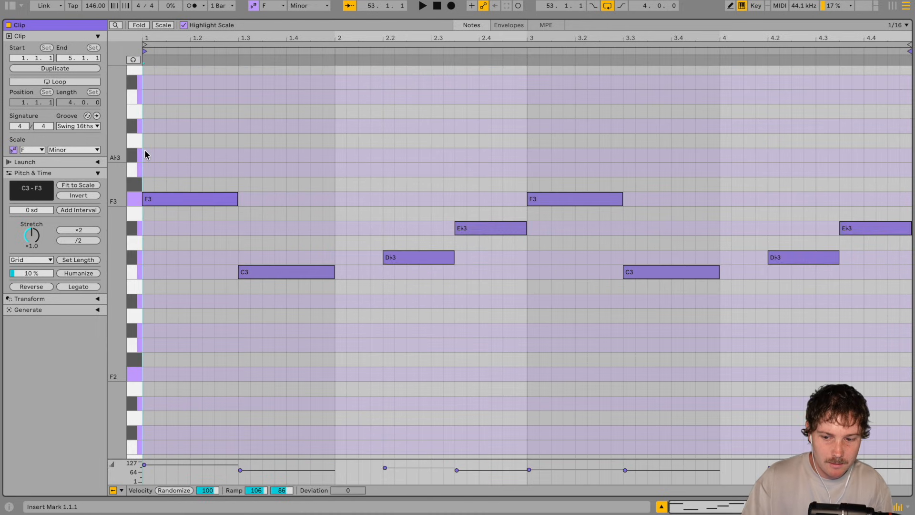
{"action": "scroll", "coordinate": [336, 251], "scroll_direction": "up", "scroll_amount": 2}
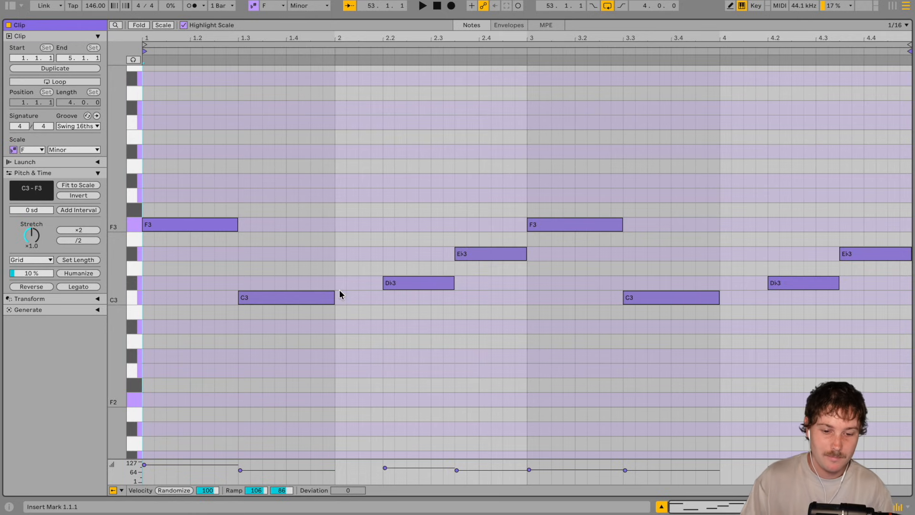
{"action": "key", "text": "space"}
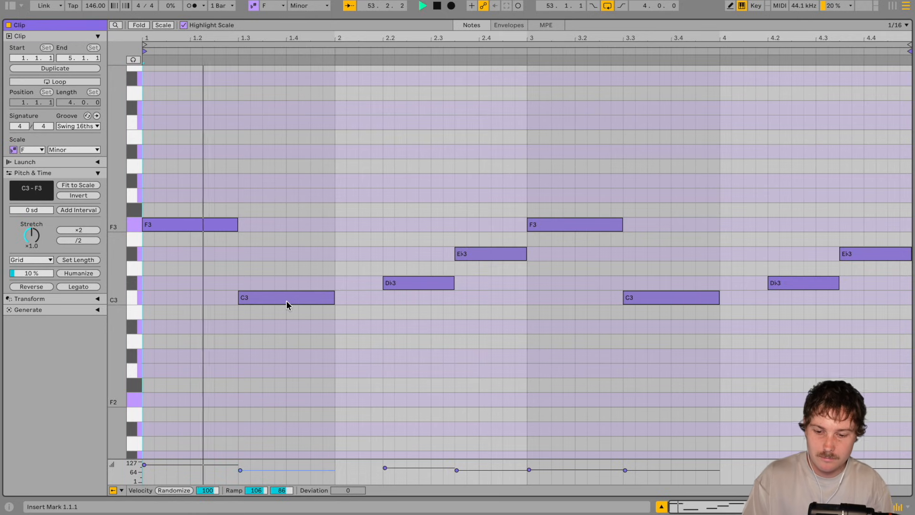
Step: Set the last bass note to C3 and add a B♭2 note from 3.4.3 to 4.2.1 after a shortened C3
{"action": "key", "text": "space"}
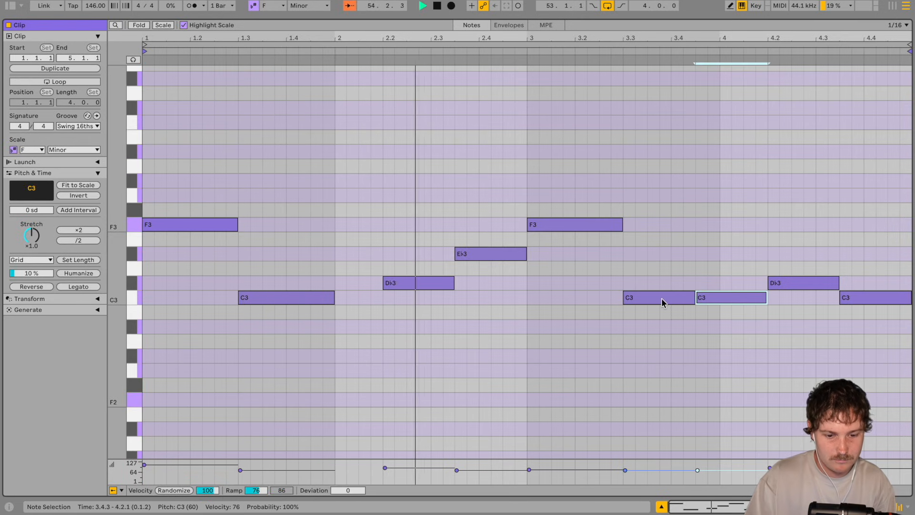
{"action": "key", "text": "Down"}
{"action": "key", "text": "Down"}
{"action": "key", "text": "Down"}
{"action": "key", "text": "Up"}
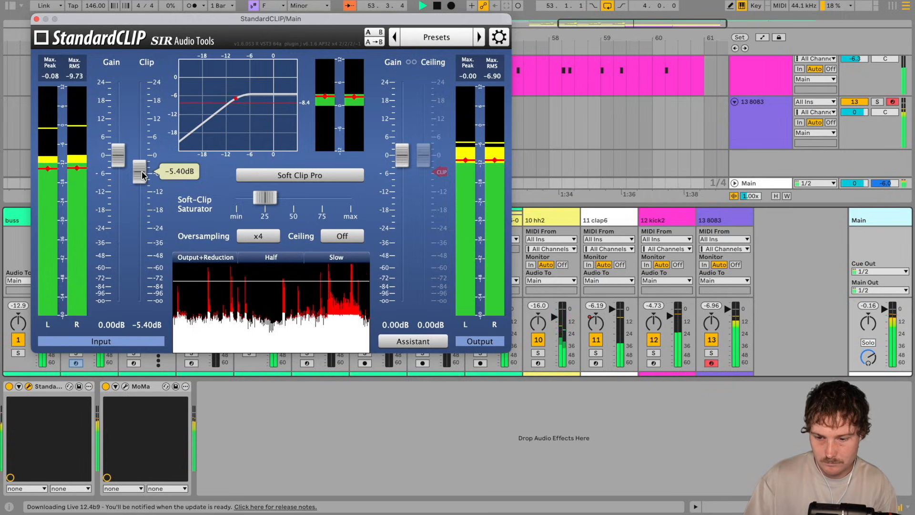
Step: Set the clip level of StandardCLIP on the Main track to -5.40 dB, then stop playback and close the plugin
{"action": "left_click_drag", "start_coordinate": [142, 172], "coordinate": [142, 174]}
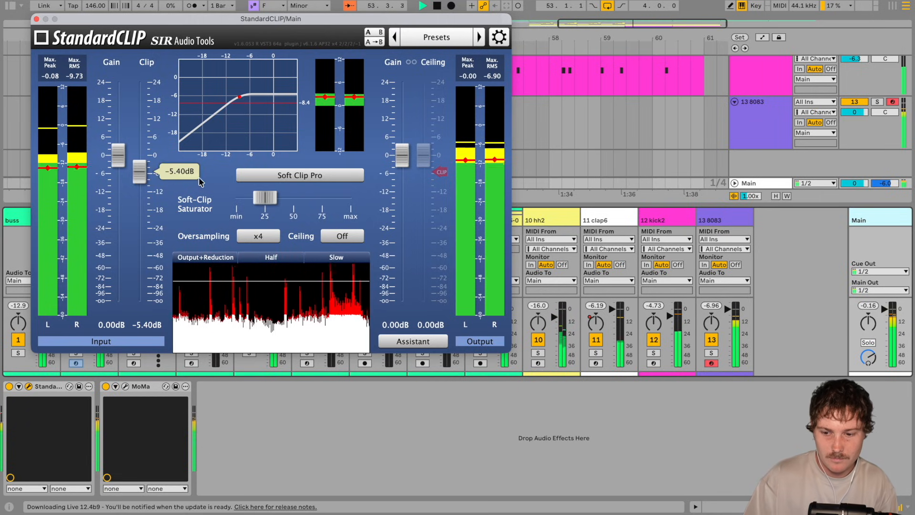
{"action": "key", "text": "space"}
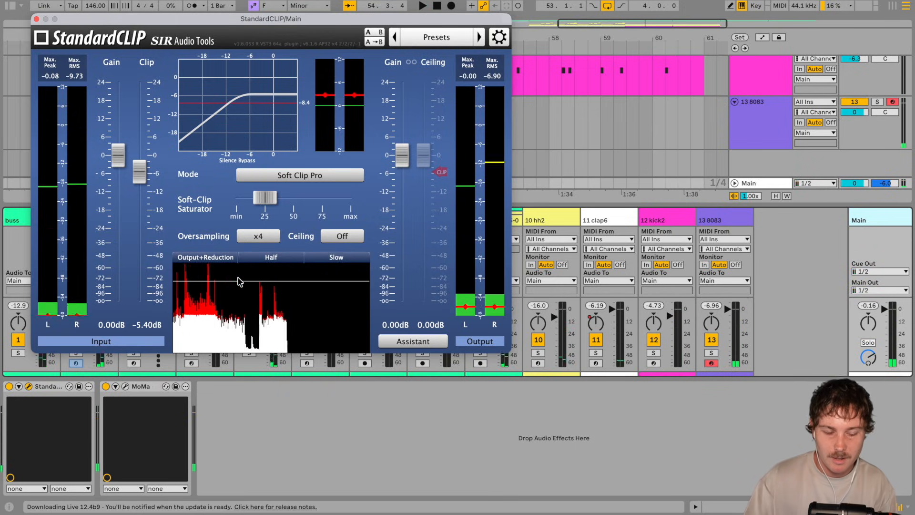
{"action": "left_click", "coordinate": [37, 19]}
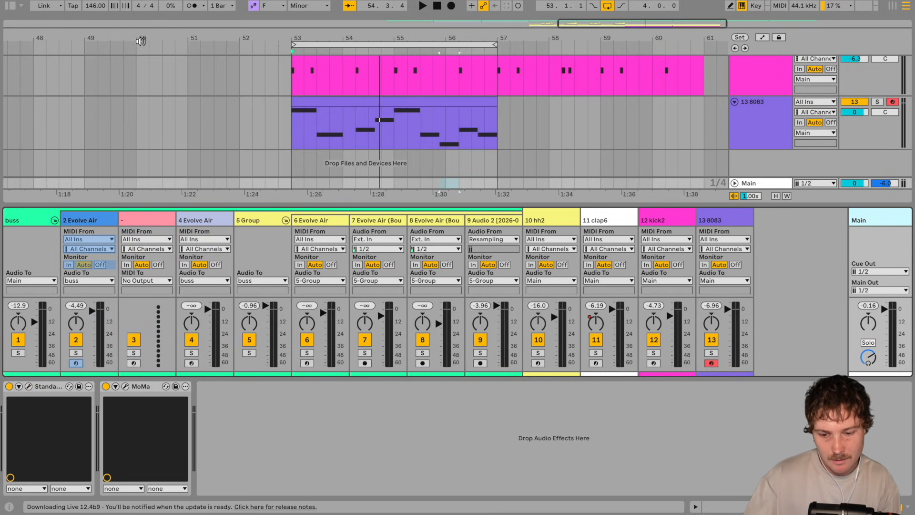
{"action": "key", "text": "super+alt+l"}
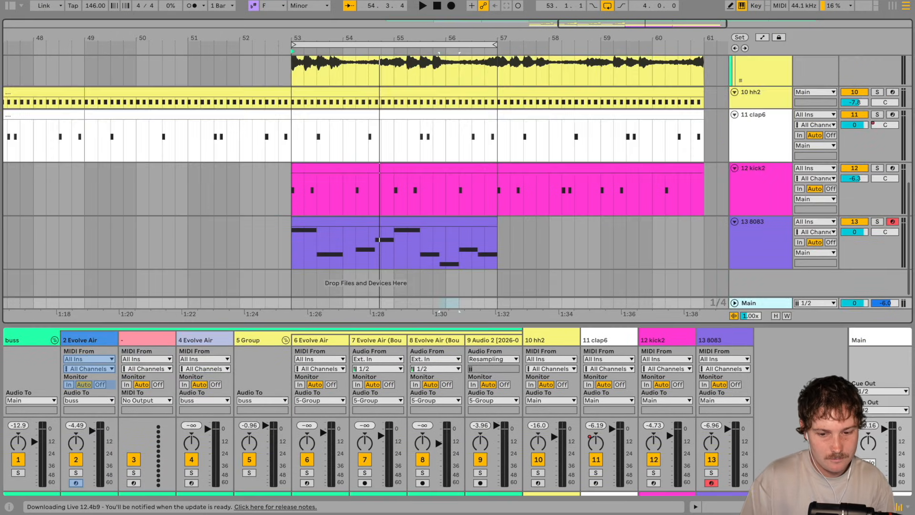
Step: Duplicate the four-bar 8083 bass clip so the bass line also covers bars 57 to 61
{"action": "left_click", "coordinate": [393, 221]}
{"action": "key", "text": "ctrl+d"}
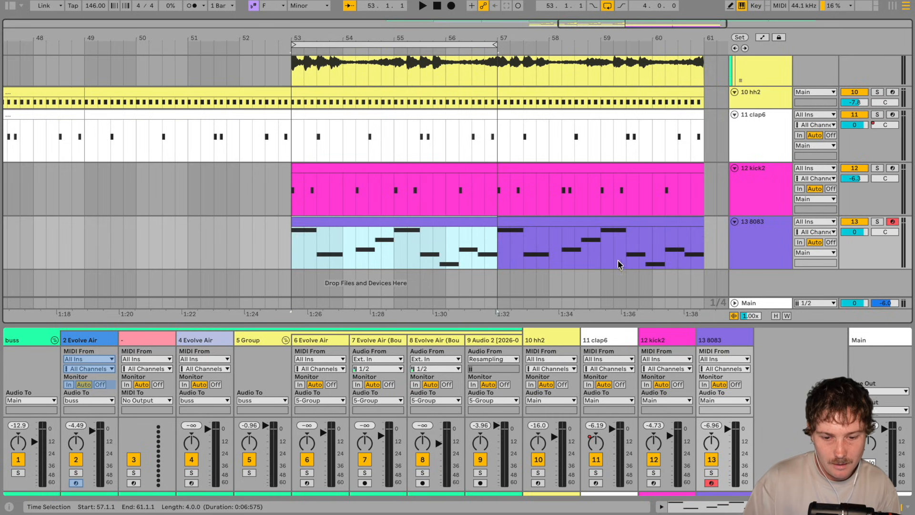
{"action": "left_click", "coordinate": [613, 221], "text": "shift"}
{"action": "key", "text": "super+l"}
{"action": "left_click_drag", "start_coordinate": [572, 129], "coordinate": [657, 171]}
{"action": "left_click_drag", "start_coordinate": [556, 39], "coordinate": [556, 13]}
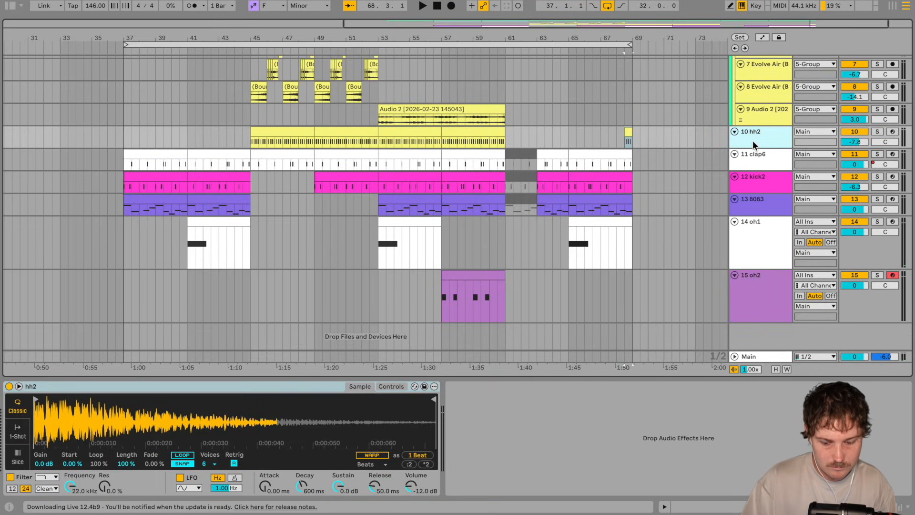
Step: Duplicate the hh2 track, keeping only the half-bar clip at 68.3 on the copy and removing that clip from the original
{"action": "key", "text": "ctrl+d"}
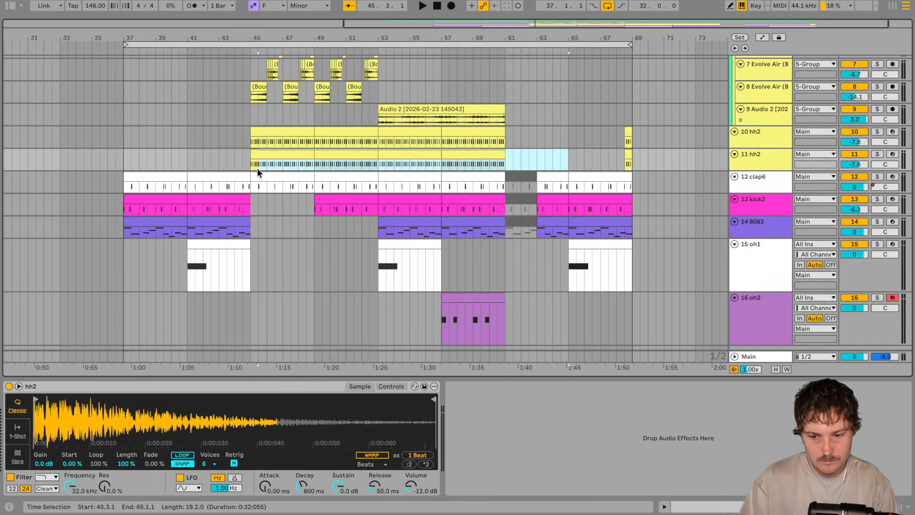
{"action": "left_click", "coordinate": [262, 152], "text": "shift"}
{"action": "key", "text": "Delete"}
{"action": "mouse_move", "coordinate": [660, 136]}
{"action": "left_mouse_down"}
{"action": "mouse_move", "coordinate": [620, 137]}
{"action": "mouse_move", "coordinate": [671, 134]}
{"action": "left_mouse_up"}
{"action": "key", "text": "Delete"}
Step: Reverse the hi-hat sample in Simpler on the second hh2 track, which holds only the half-bar clip
{"action": "double_click", "coordinate": [626, 156]}
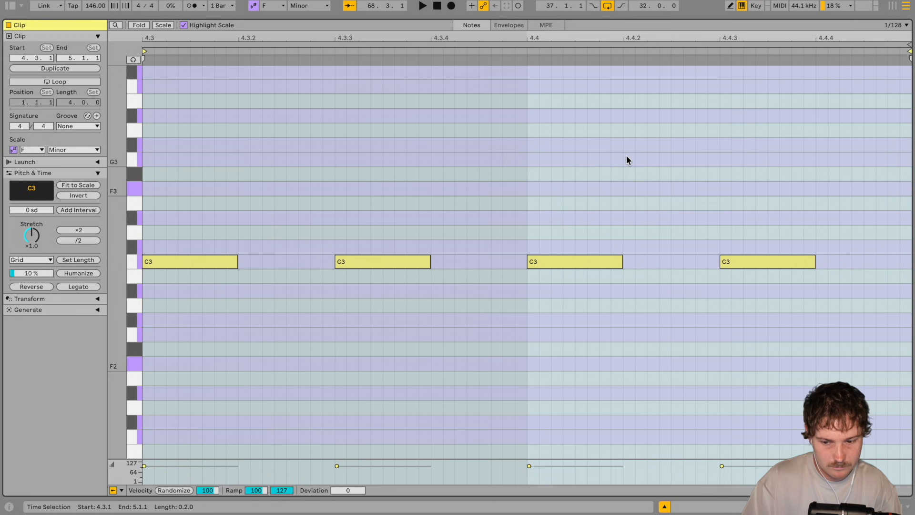
{"action": "key", "text": "shift+Tab"}
{"action": "right_click", "coordinate": [110, 392]}
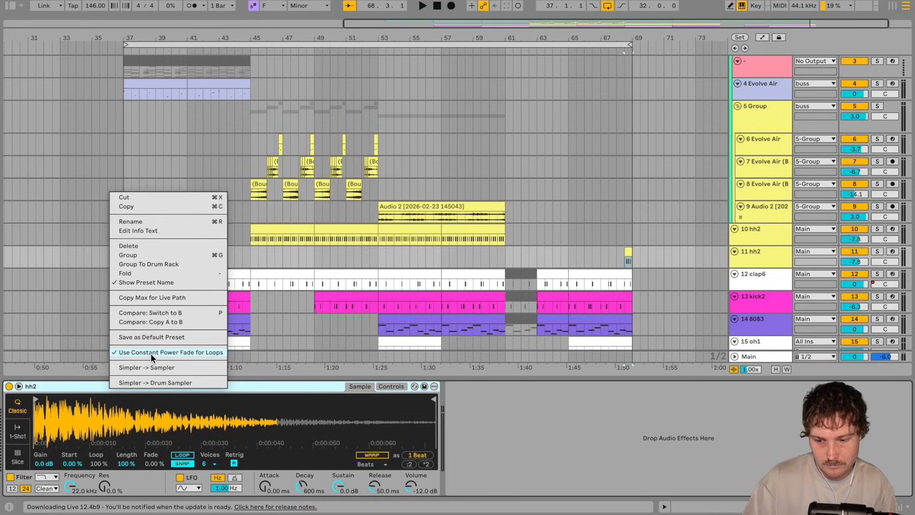
{"action": "right_click", "coordinate": [145, 411]}
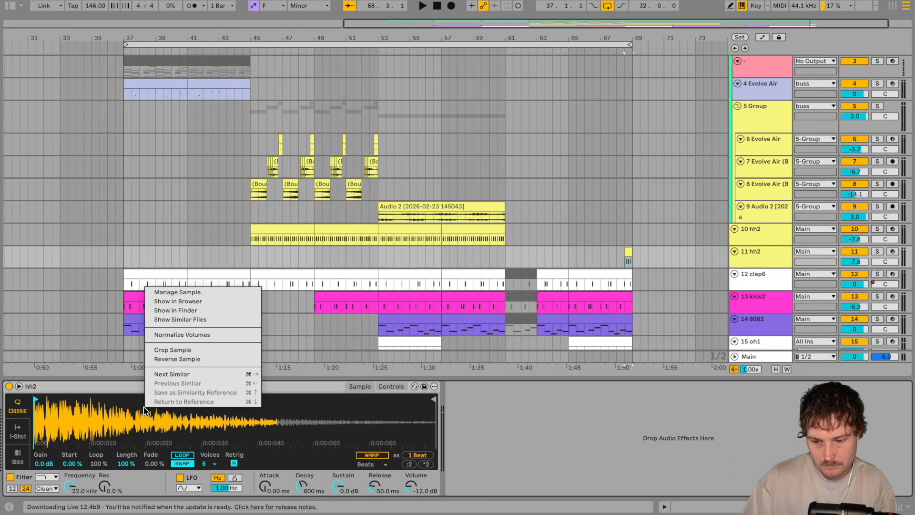
{"action": "left_click", "coordinate": [174, 360]}
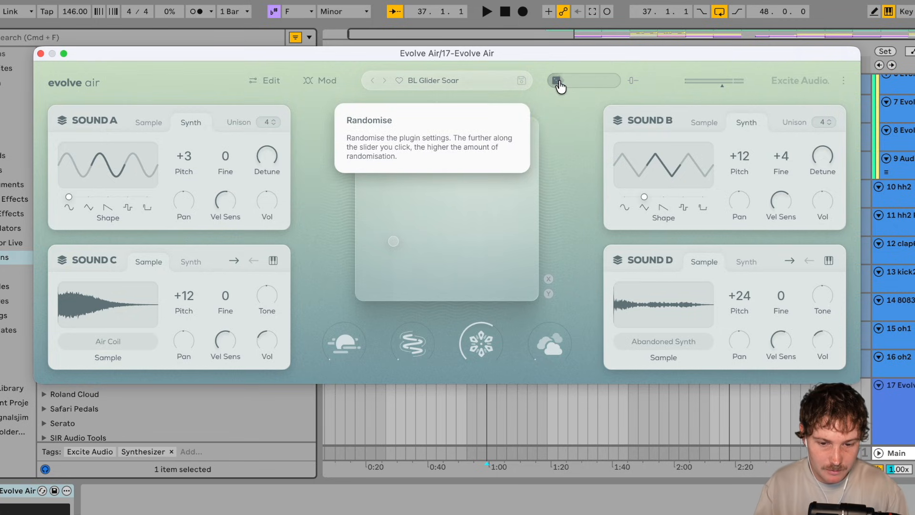
Step: Randomise all Evolve Air plugin settings several times at a high randomisation amount
{"action": "left_click", "coordinate": [608, 85]}
{"action": "left_click", "coordinate": [620, 87]}
{"action": "left_click", "coordinate": [620, 87]}
Step: Limit Evolve Air's randomisation to Sound A only and randomise that sound repeatedly at a high amount
{"action": "left_click", "coordinate": [633, 81]}
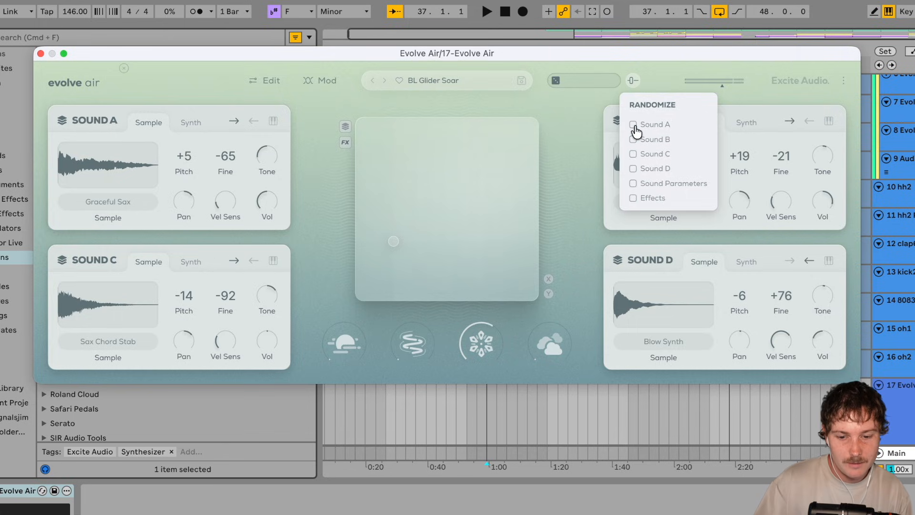
{"action": "left_click", "coordinate": [634, 126]}
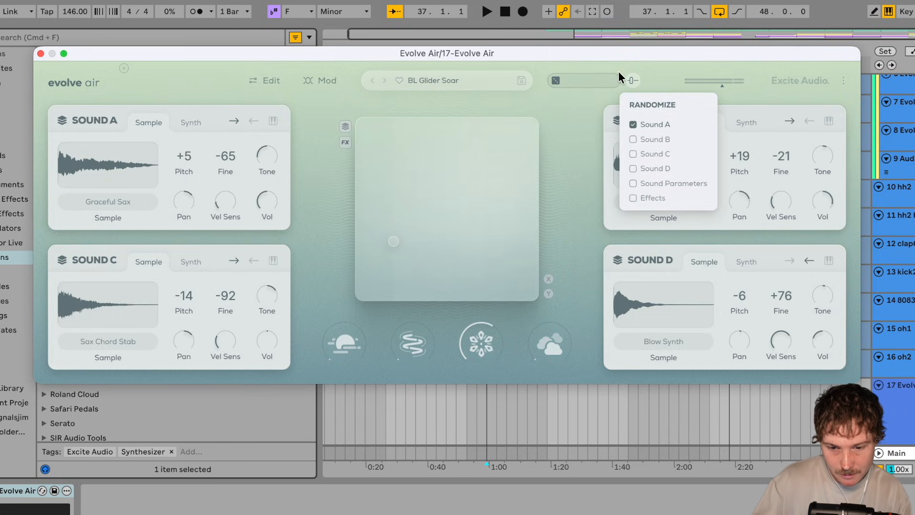
{"action": "left_click", "coordinate": [616, 85]}
{"action": "left_click", "coordinate": [615, 87]}
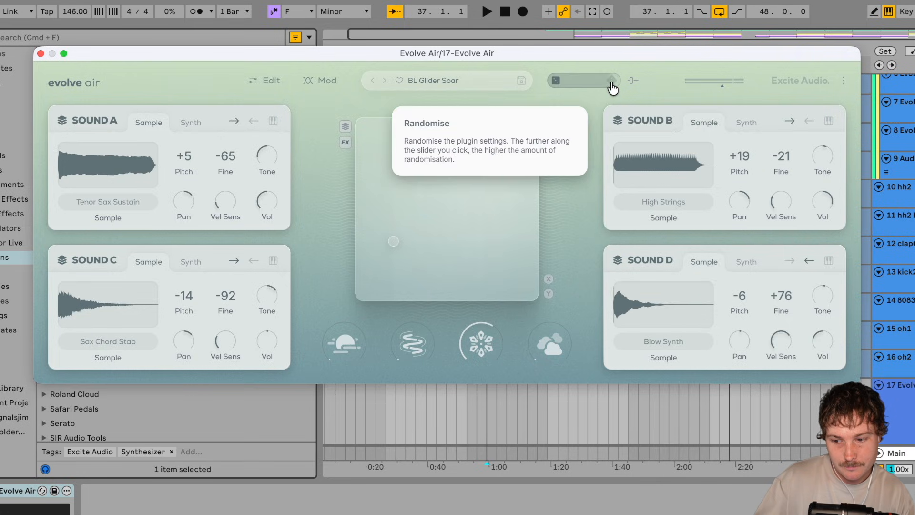
{"action": "left_click", "coordinate": [612, 86]}
{"action": "left_click", "coordinate": [636, 84]}
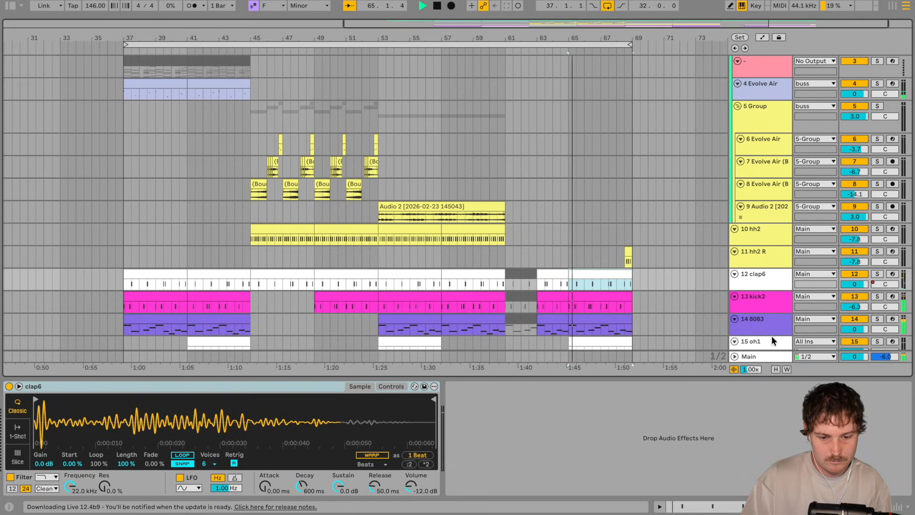
Step: Set the loop to bars 53 to 69, then fit all tracks to the arrangement height and hide the device view
{"action": "scroll", "coordinate": [680, 282], "scroll_direction": "down", "scroll_amount": 5}
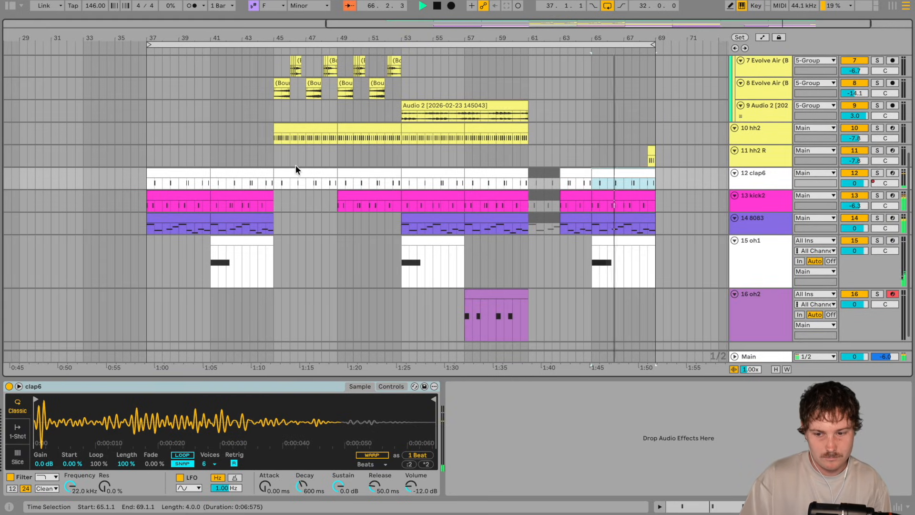
{"action": "left_click_drag", "start_coordinate": [148, 44], "coordinate": [397, 74]}
{"action": "scroll", "coordinate": [603, 202], "scroll_direction": "down", "scroll_amount": 2}
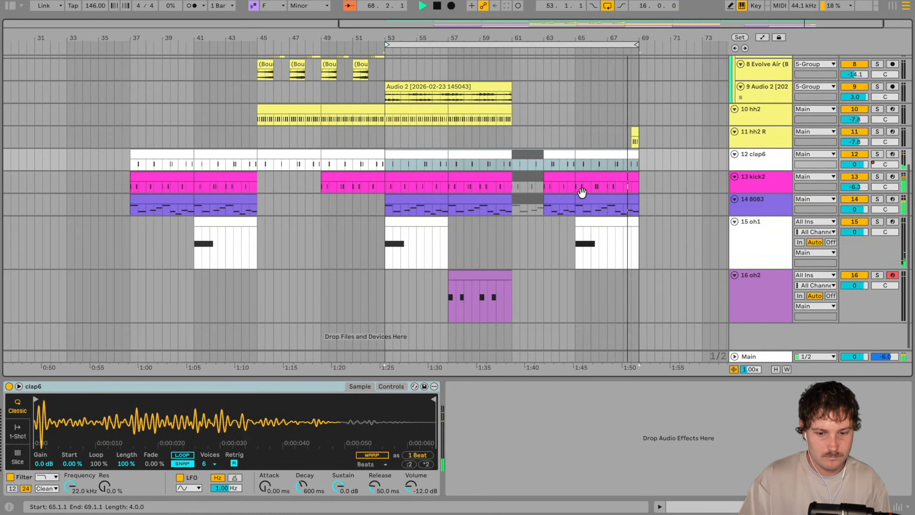
{"action": "left_click", "coordinate": [777, 370]}
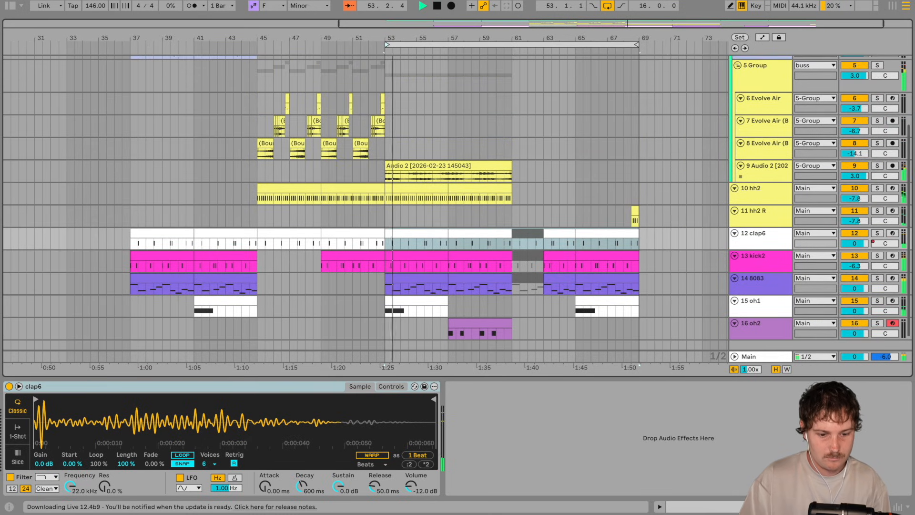
{"action": "left_click", "coordinate": [782, 506]}
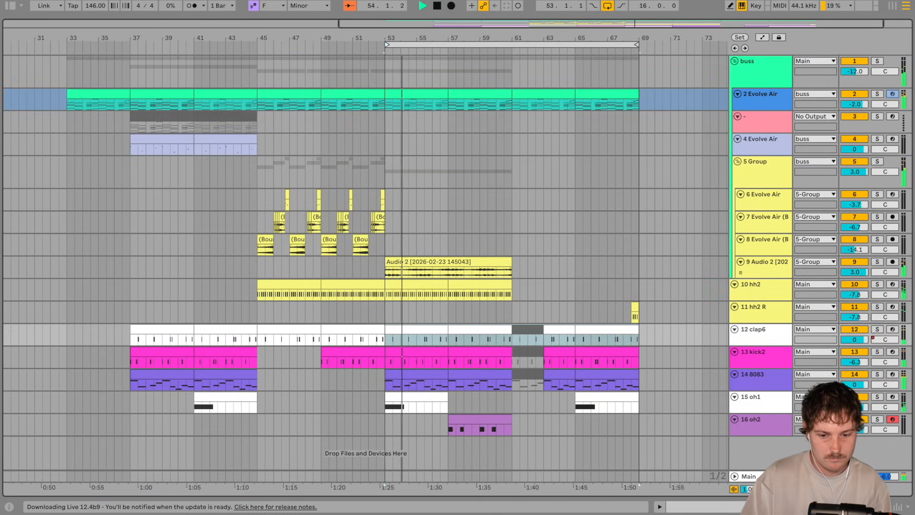
Step: Copy bars 53 to 61 across all tracks from 2 Evolve Air to oh2 and paste them at bar 69
{"action": "left_click", "coordinate": [414, 95]}
{"action": "left_click", "coordinate": [477, 94], "text": "shift"}
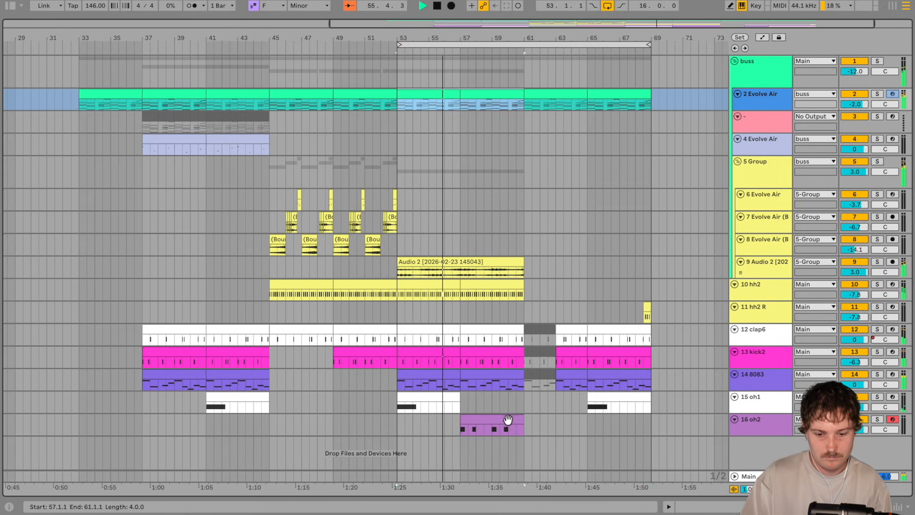
{"action": "left_click", "coordinate": [515, 416], "text": "shift"}
{"action": "key", "text": "ctrl+c"}
{"action": "left_click", "coordinate": [601, 96]}
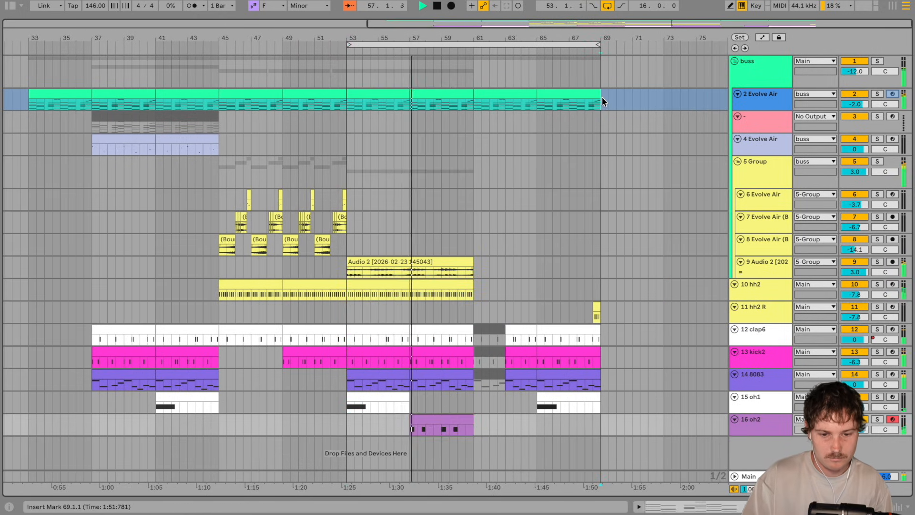
{"action": "key", "text": "ctrl+v"}
{"action": "left_click_drag", "start_coordinate": [538, 36], "coordinate": [538, 57]}
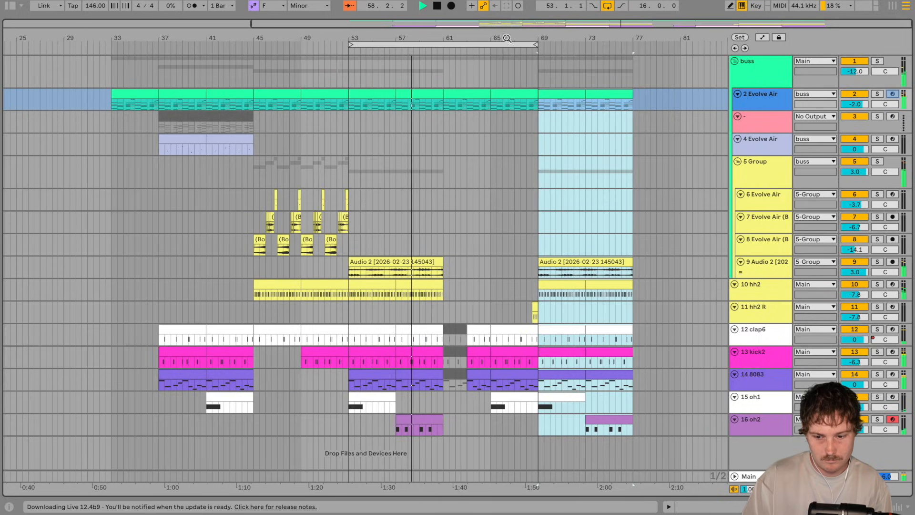
Step: Copy bars 37 to 45 on the tracks from 4 Evolve Air to oh1 and paste them at bar 77
{"action": "left_click", "coordinate": [185, 329]}
{"action": "left_click_drag", "start_coordinate": [185, 327], "coordinate": [238, 138]}
{"action": "key", "text": "ctrl+c"}
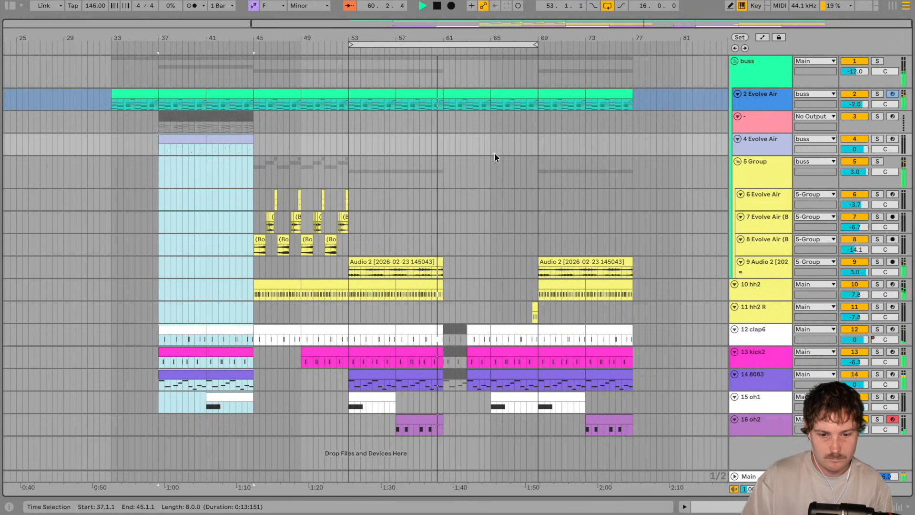
{"action": "left_click", "coordinate": [634, 145]}
{"action": "key", "text": "ctrl+v"}
{"action": "key", "text": "Left"}
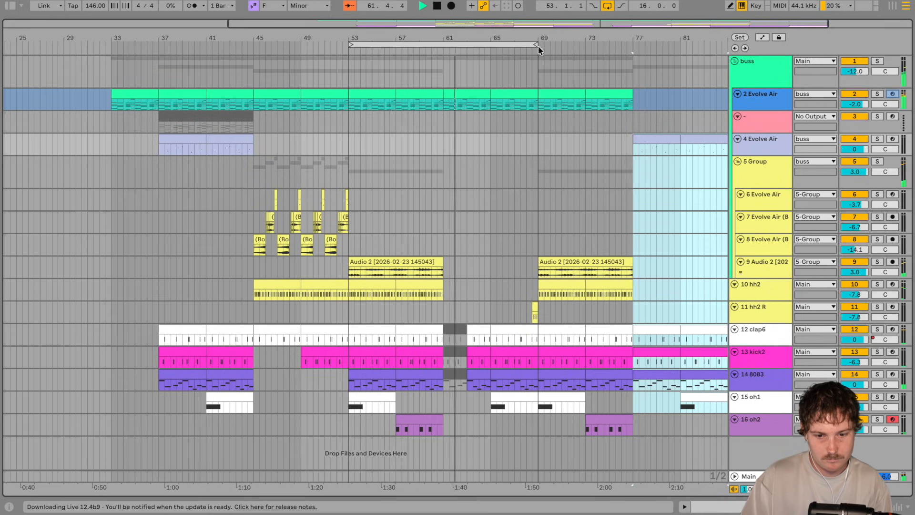
Step: Duplicate the 2 Evolve Air clips from bars 69 to 77 onto bars 77 to 85, and set the loop to bars 37 to 85
{"action": "scroll", "coordinate": [560, 138], "scroll_direction": "right", "scroll_amount": 3}
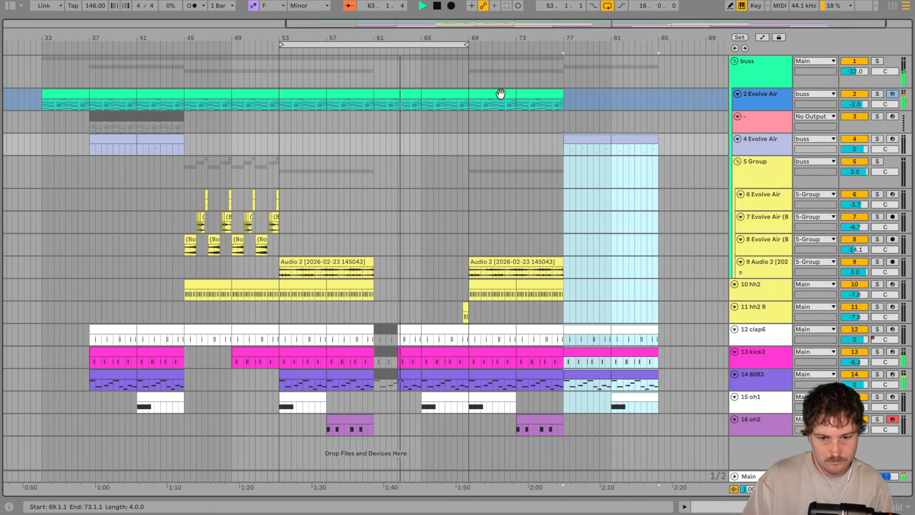
{"action": "left_click", "coordinate": [501, 94]}
{"action": "left_click", "coordinate": [541, 92], "text": "shift"}
{"action": "key", "text": "ctrl+d"}
{"action": "left_click_drag", "start_coordinate": [466, 44], "coordinate": [657, 44]}
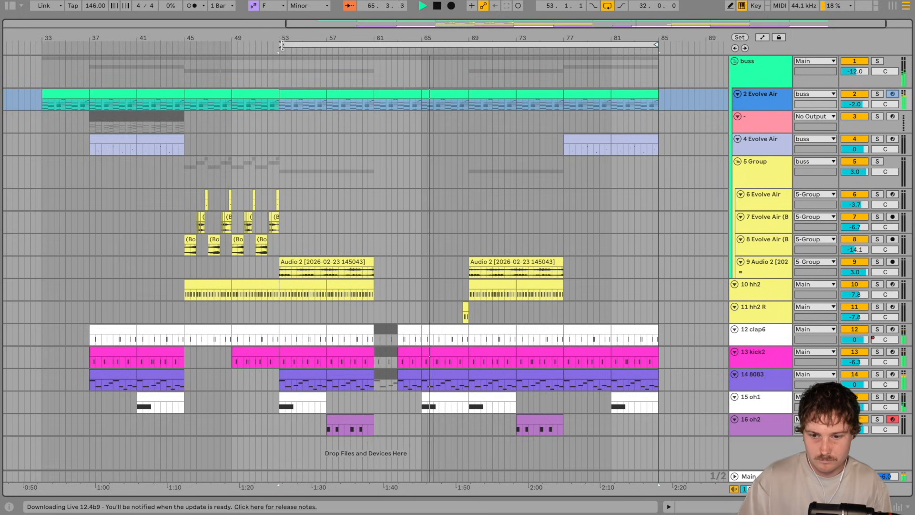
{"action": "left_click_drag", "start_coordinate": [282, 45], "coordinate": [92, 68]}
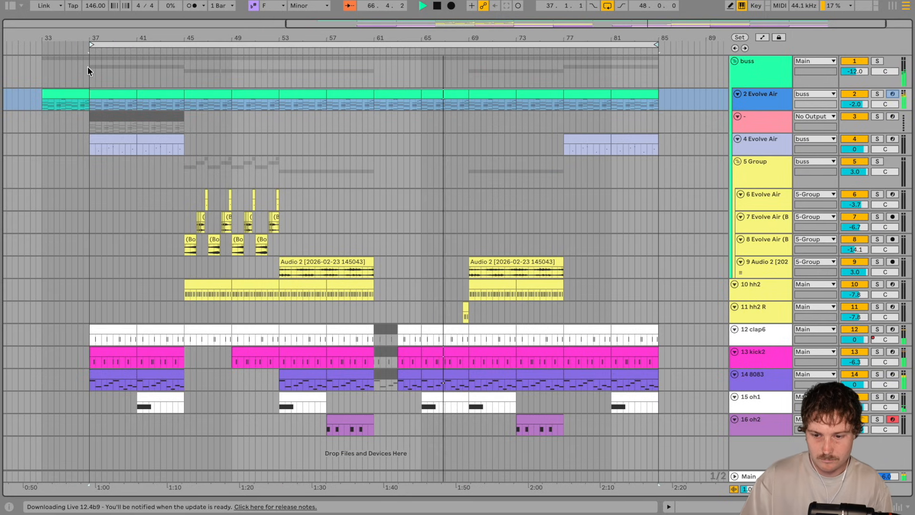
Step: Copy bars 45 to 61 across all tracks from 2 Evolve Air to oh2 and paste them at bar 85
{"action": "left_click", "coordinate": [206, 94]}
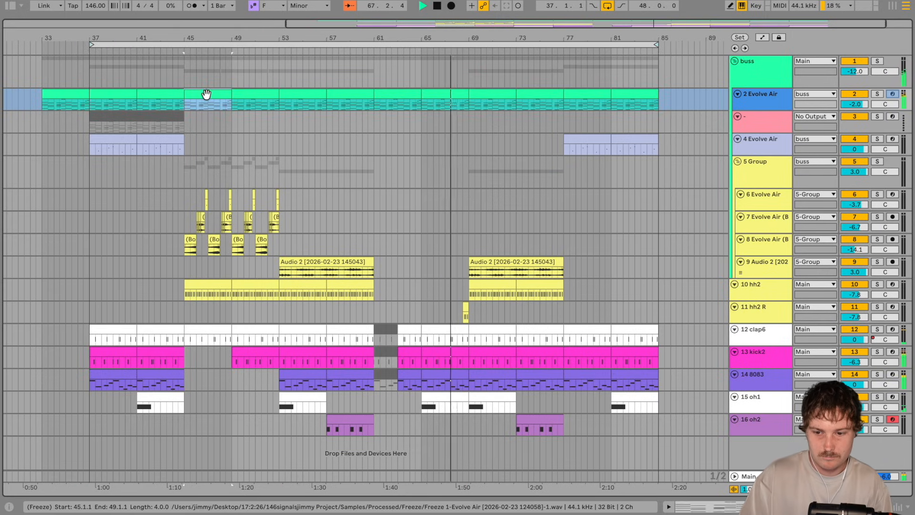
{"action": "left_click", "coordinate": [350, 418], "text": "shift"}
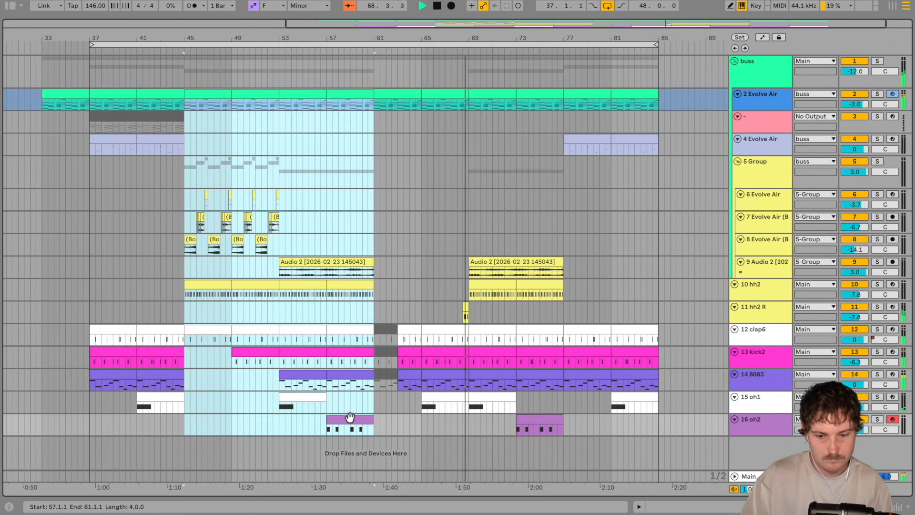
{"action": "left_click", "coordinate": [659, 102]}
{"action": "key", "text": "ctrl+v"}
{"action": "scroll", "coordinate": [613, 162], "scroll_direction": "right", "scroll_amount": 3}
{"action": "left_click_drag", "start_coordinate": [467, 38], "coordinate": [435, 36]}
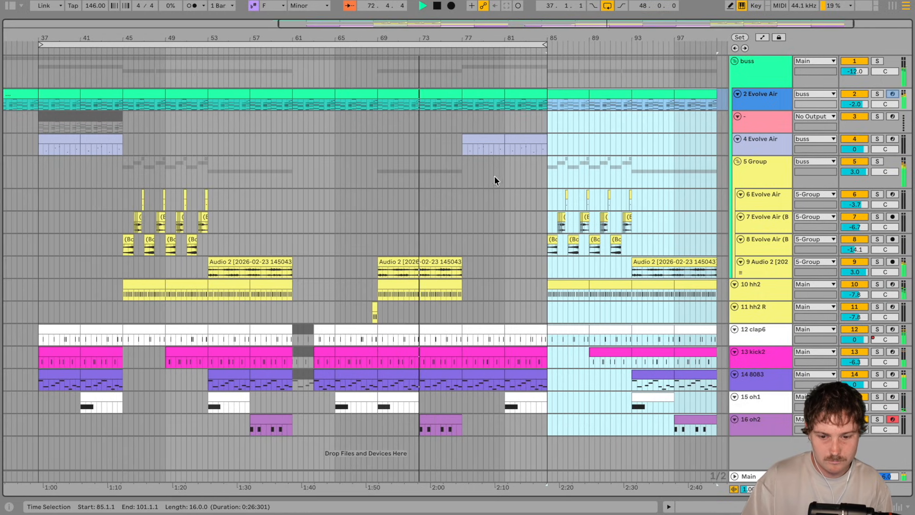
{"action": "key", "text": "v"}
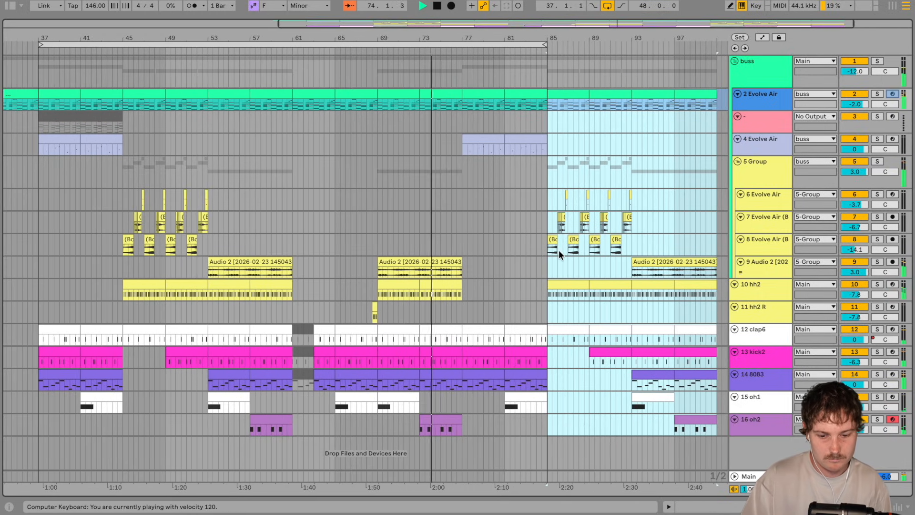